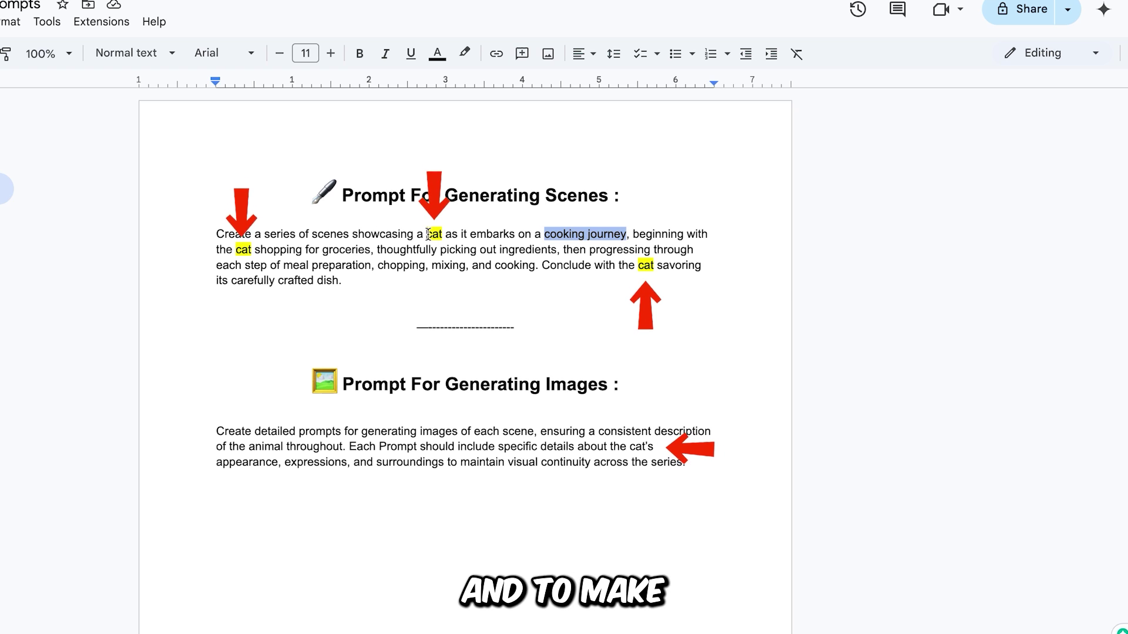
# Step: Highlight 'cat' and 'cooking journey' in the Doc's scene prompt as the swappable words
pyautogui.moveTo(425, 233); pyautogui.dragTo(442, 233)
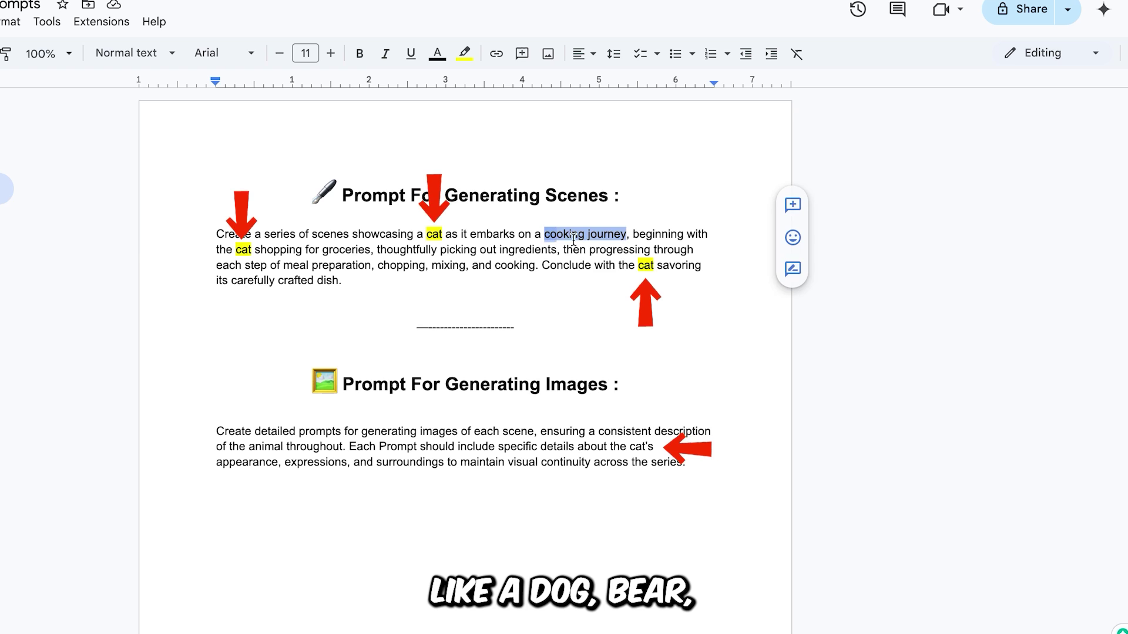
pyautogui.moveTo(543, 234); pyautogui.dragTo(627, 236)
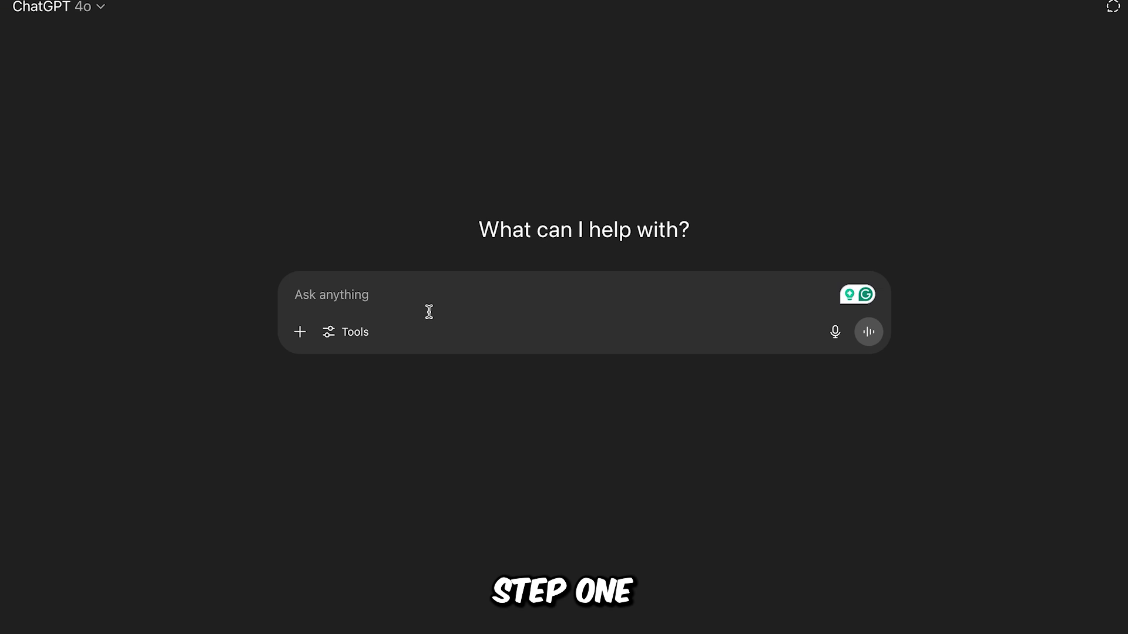
# Step: Paste the scene prompt into ChatGPT and send it to get five cat cooking scenes
pyautogui.rightClick(433, 295)
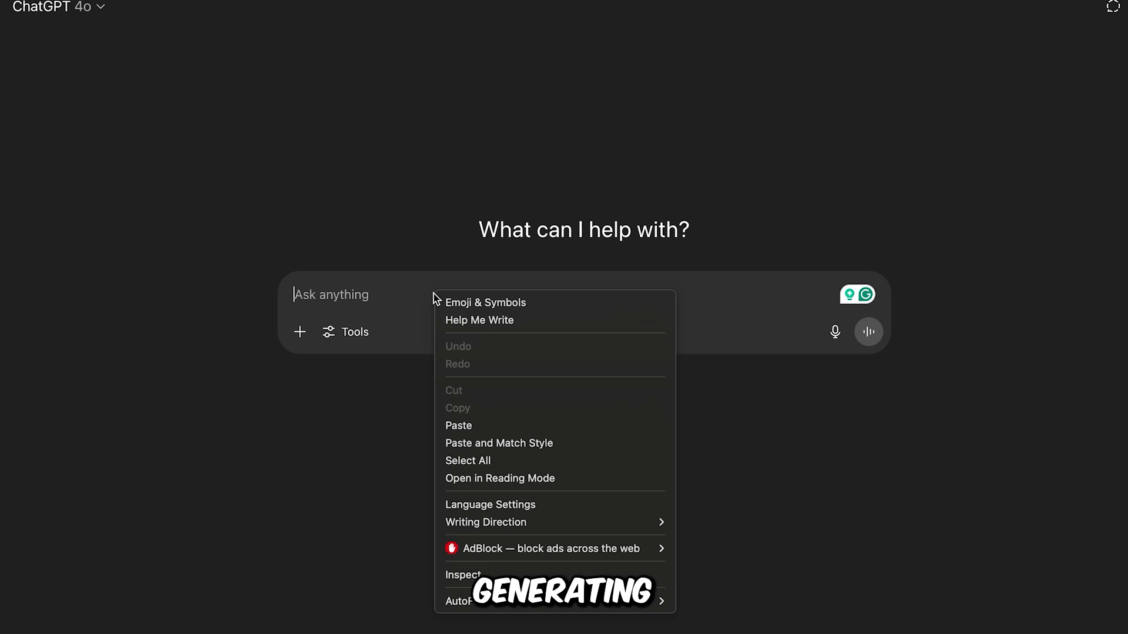
pyautogui.click(464, 426)
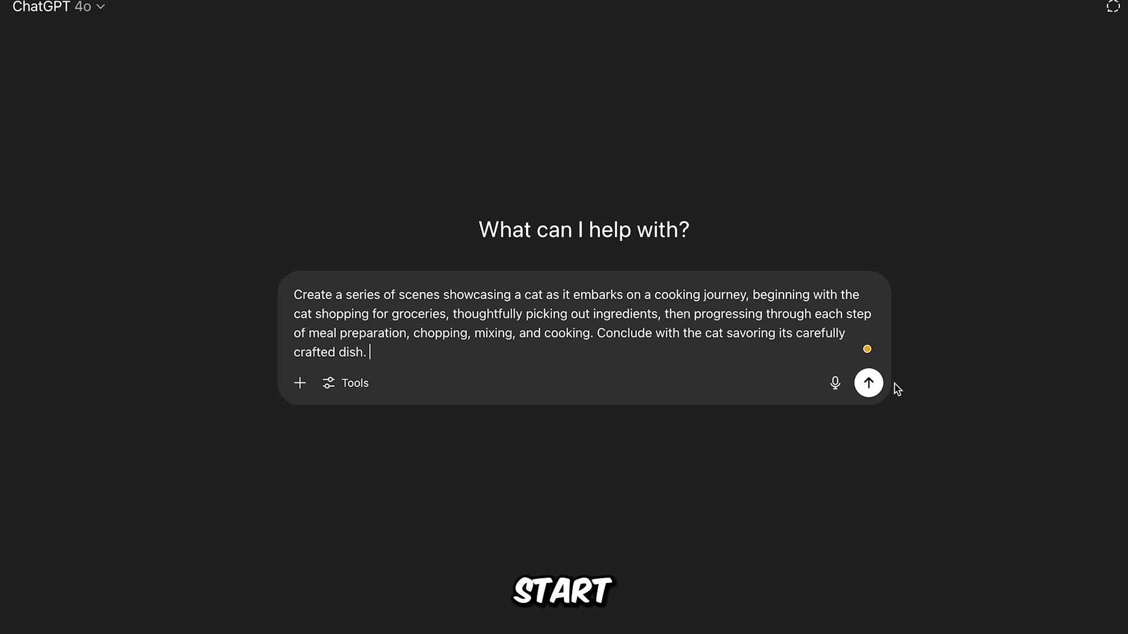
pyautogui.click(872, 385)
pyautogui.scroll(-5, 628, 264)
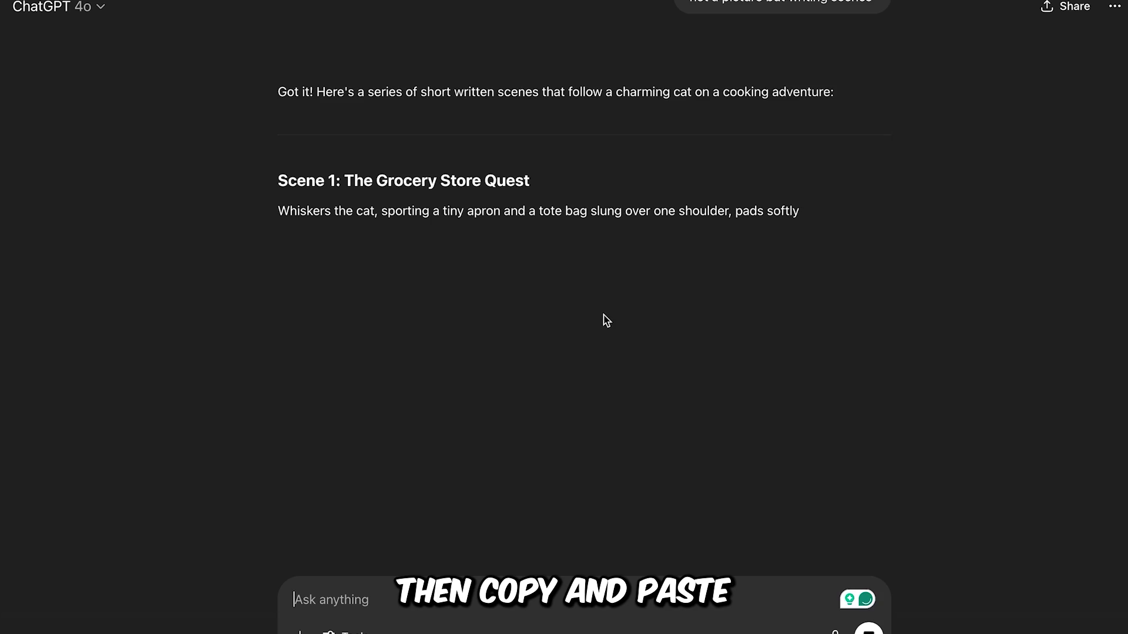
pyautogui.scroll(-4, 628, 260)
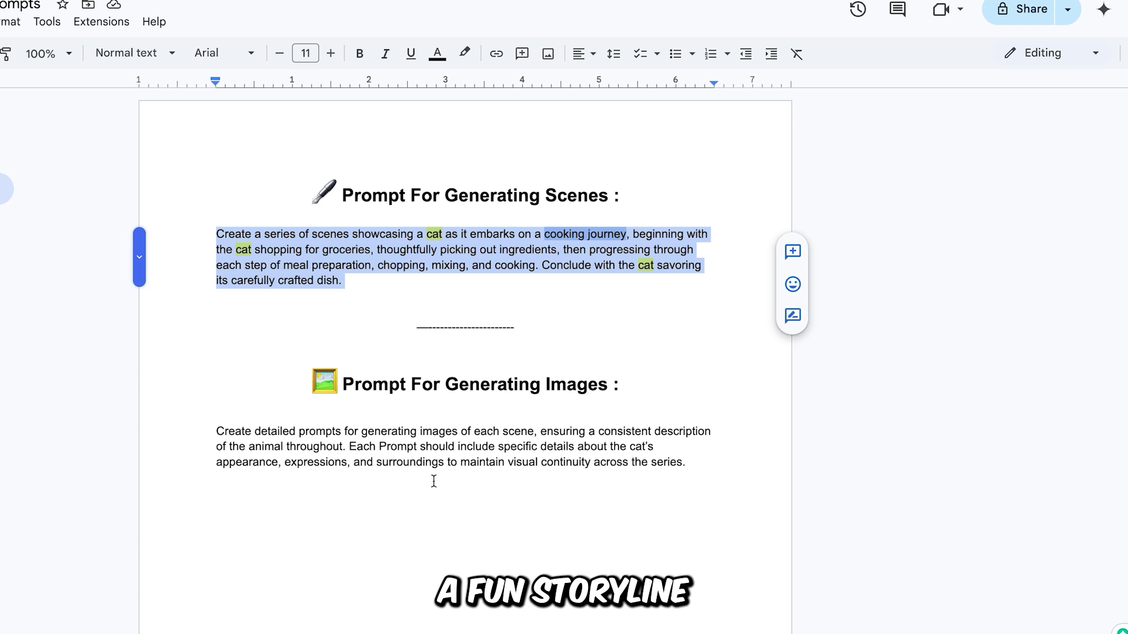
# Step: Copy the image-prompt paragraph from the Doc and send it to ChatGPT
pyautogui.click(444, 464)
pyautogui.moveTo(687, 463); pyautogui.dragTo(217, 435)
pyautogui.press('super+c')
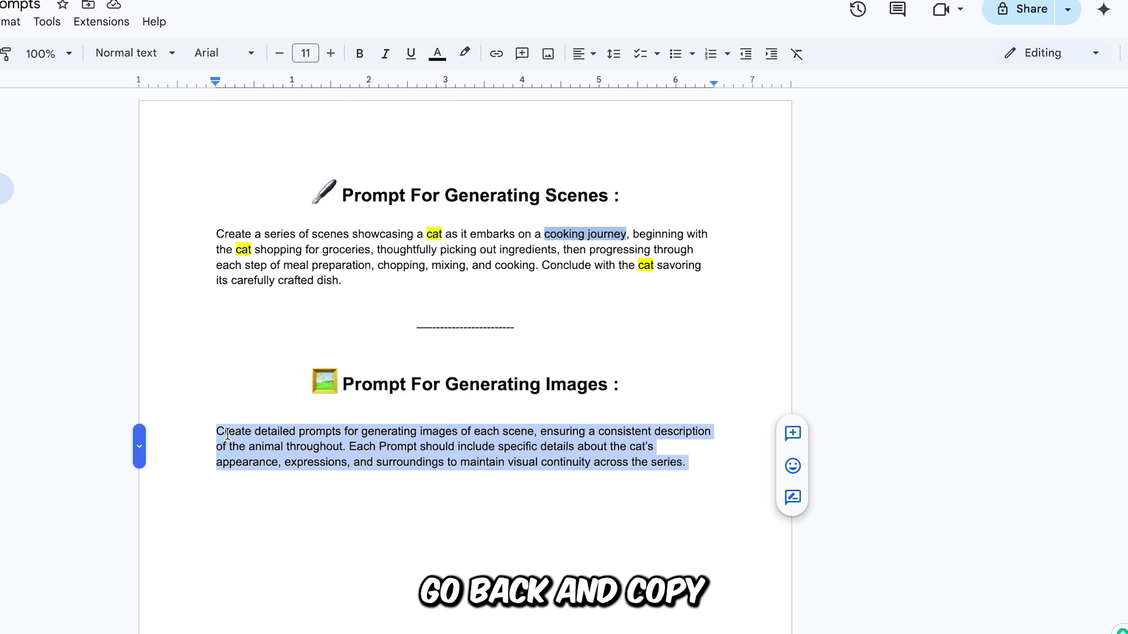
pyautogui.rightClick(227, 433)
pyautogui.click(287, 54)
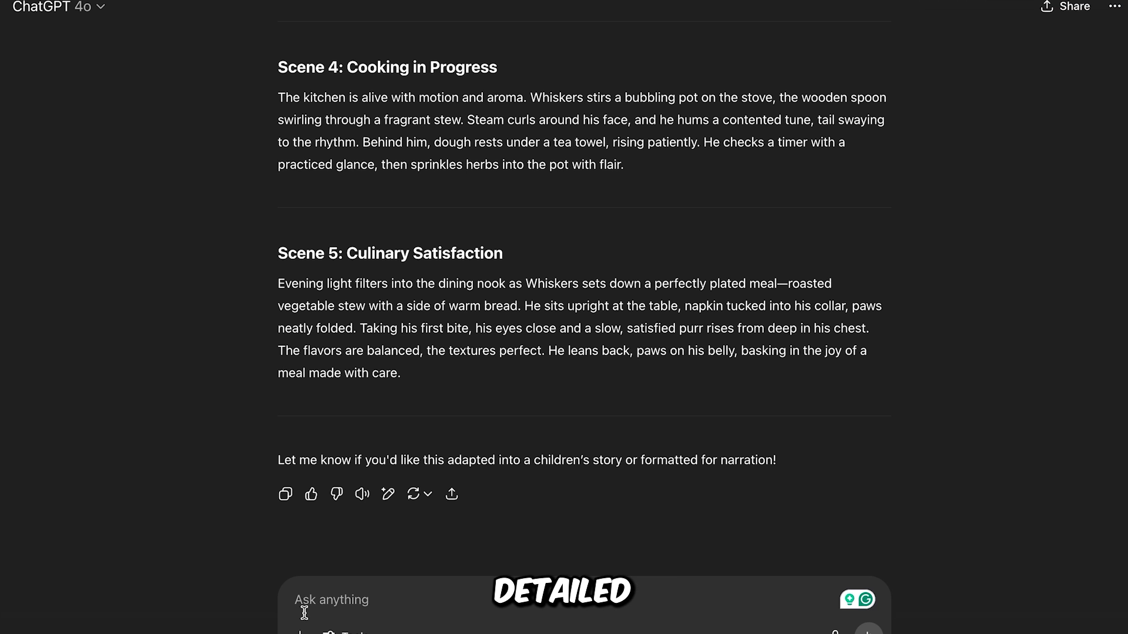
pyautogui.click(303, 600)
pyautogui.press('super+v')
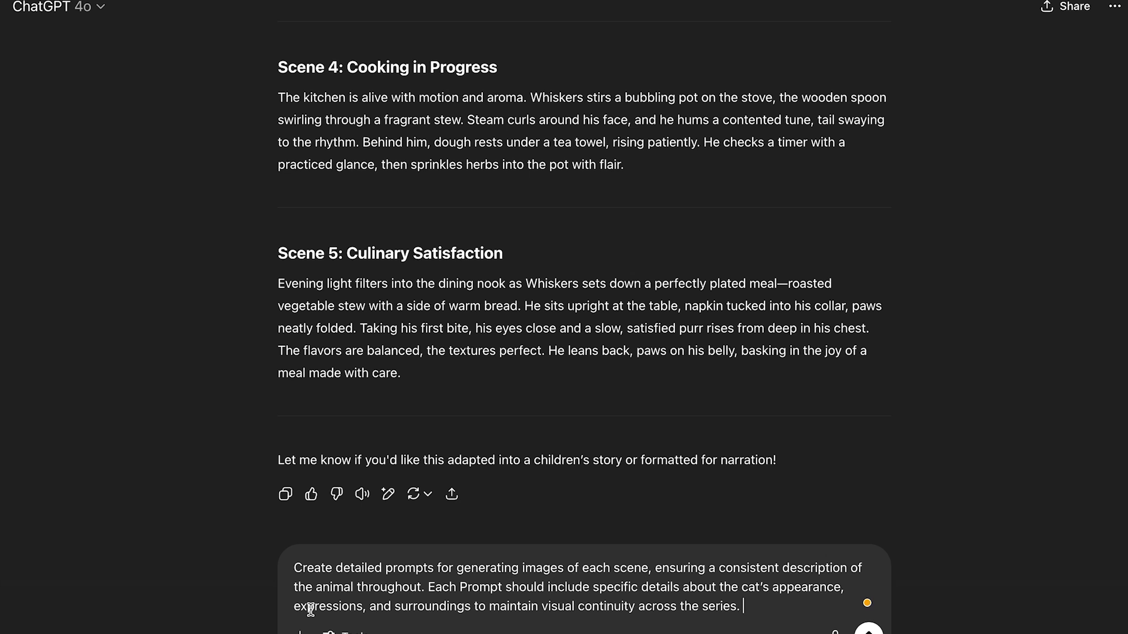
pyautogui.press('Return')
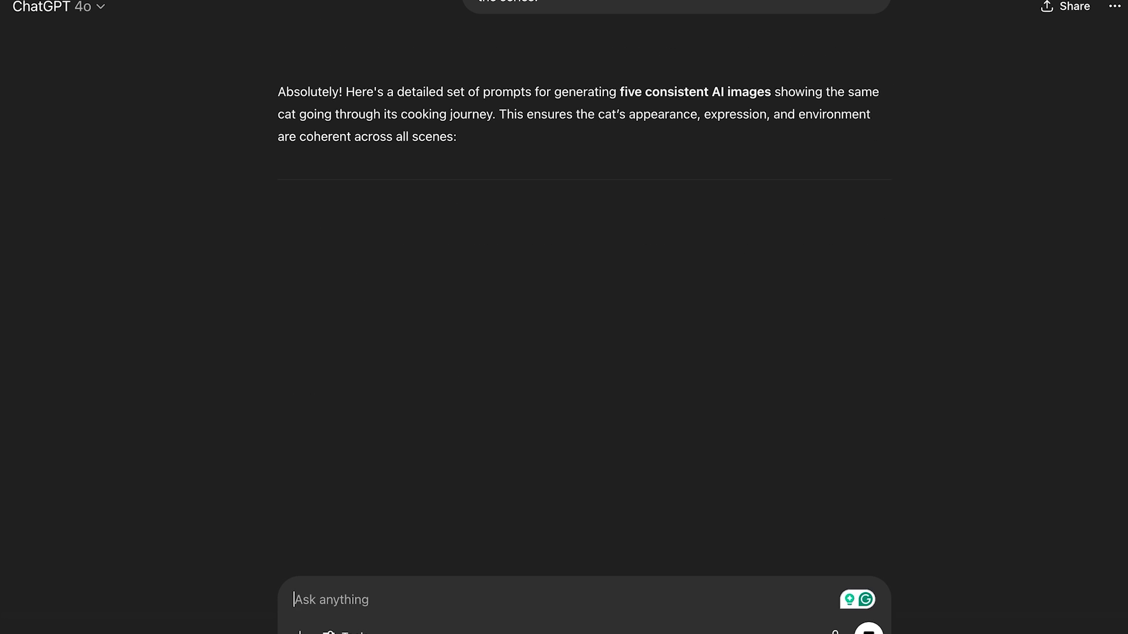
pyautogui.scroll(-11, 587, 277)
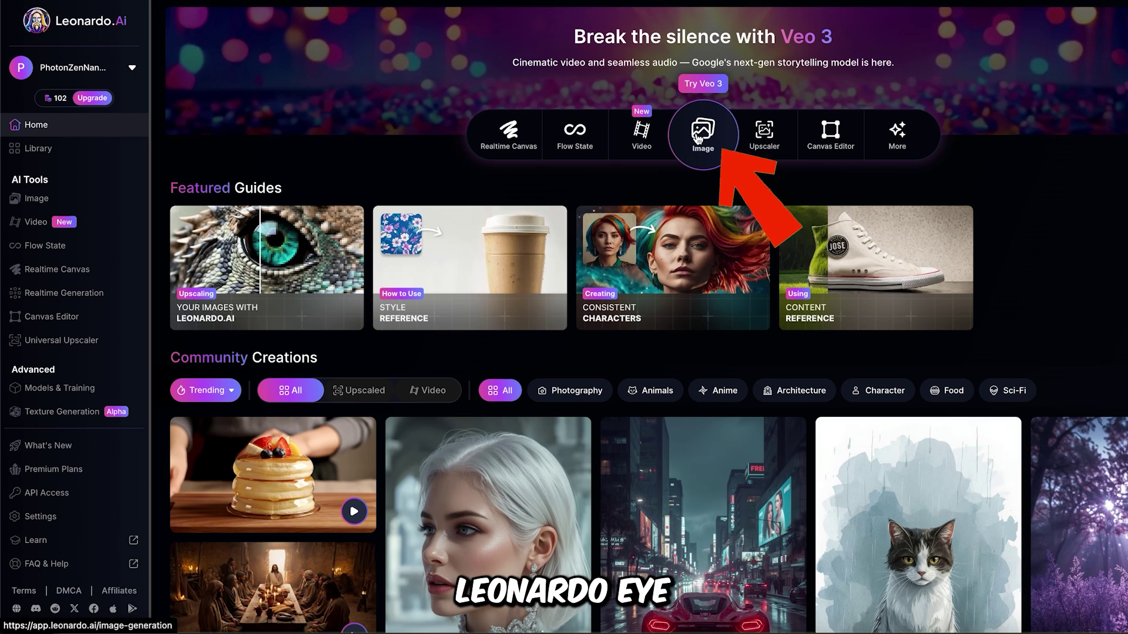
# Step: Open Leonardo's image generation workspace and dismiss the getting-started checklist
pyautogui.click(698, 139)
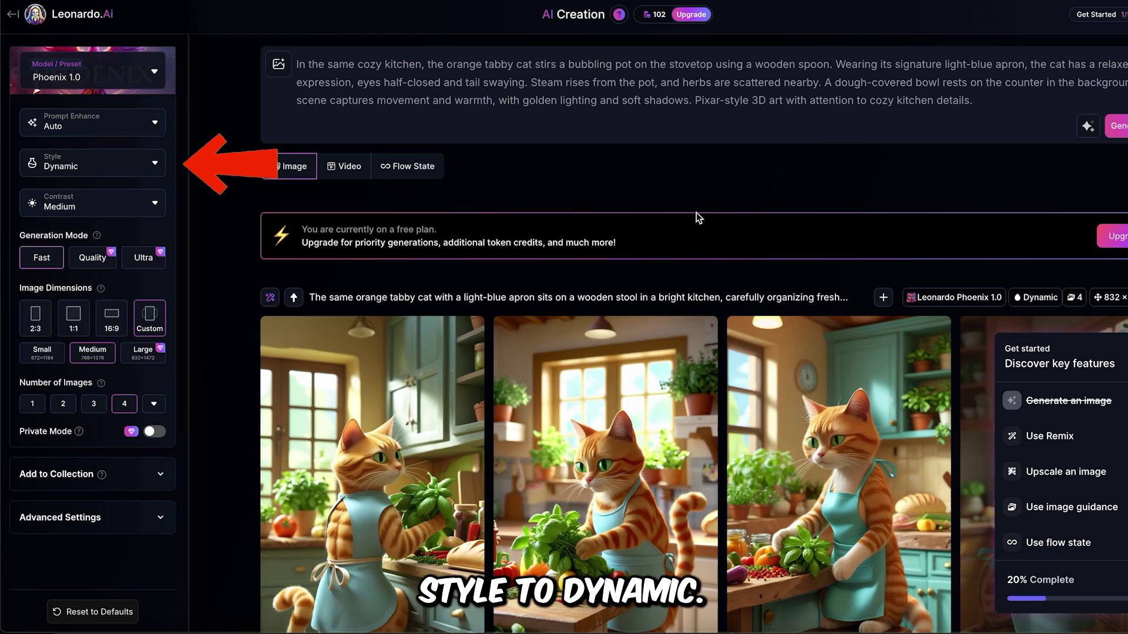
pyautogui.click(734, 209)
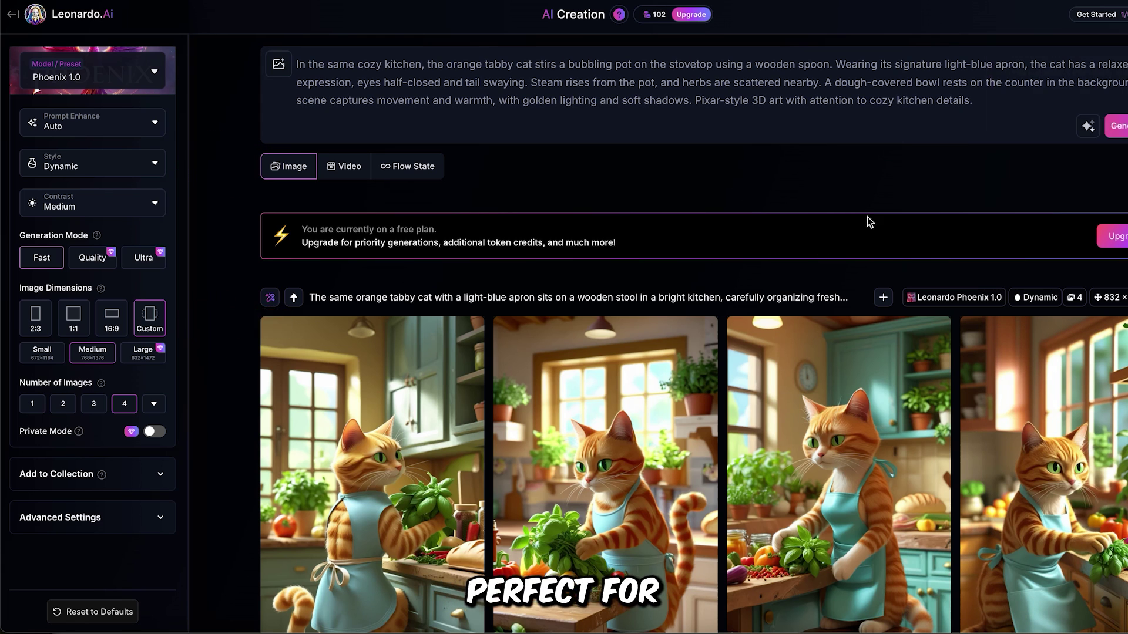
pyautogui.scroll(-15, 868, 221)
pyautogui.scroll(15, 849, 254)
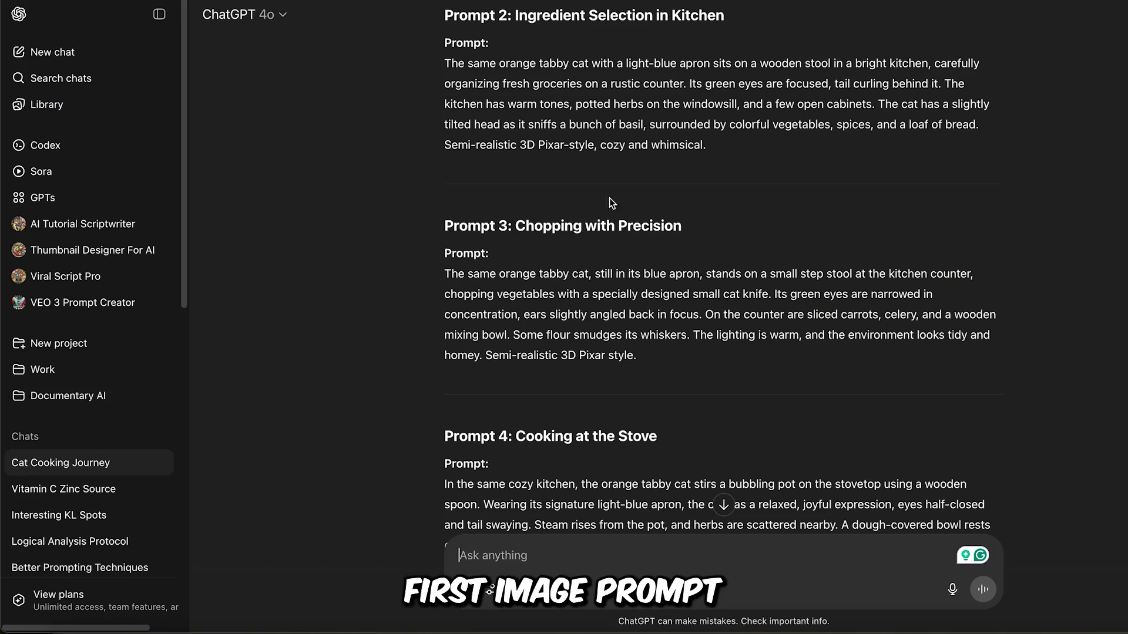
# Step: Replace the prompt with Prompt 3 (cat chopping vegetables) and generate images
pyautogui.moveTo(629, 355); pyautogui.dragTo(447, 280)
pyautogui.rightClick(453, 275)
pyautogui.click(475, 308)
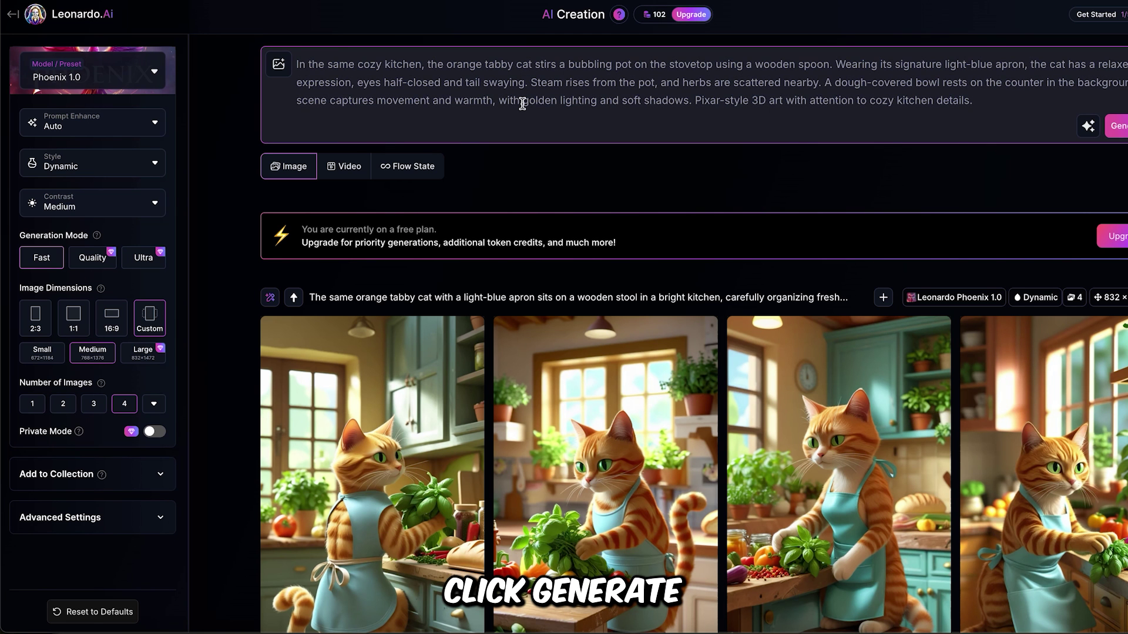
pyautogui.hotkey('ctrl', 'a')
pyautogui.press('BackSpace')
pyautogui.hotkey('ctrl', 'v')
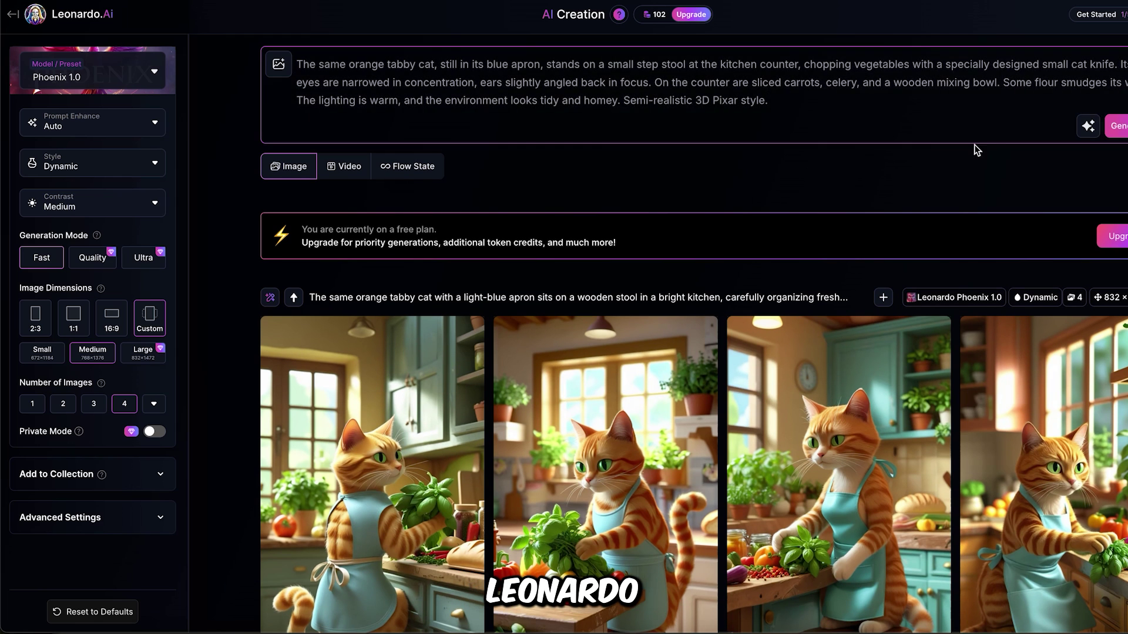
pyautogui.press('Return')
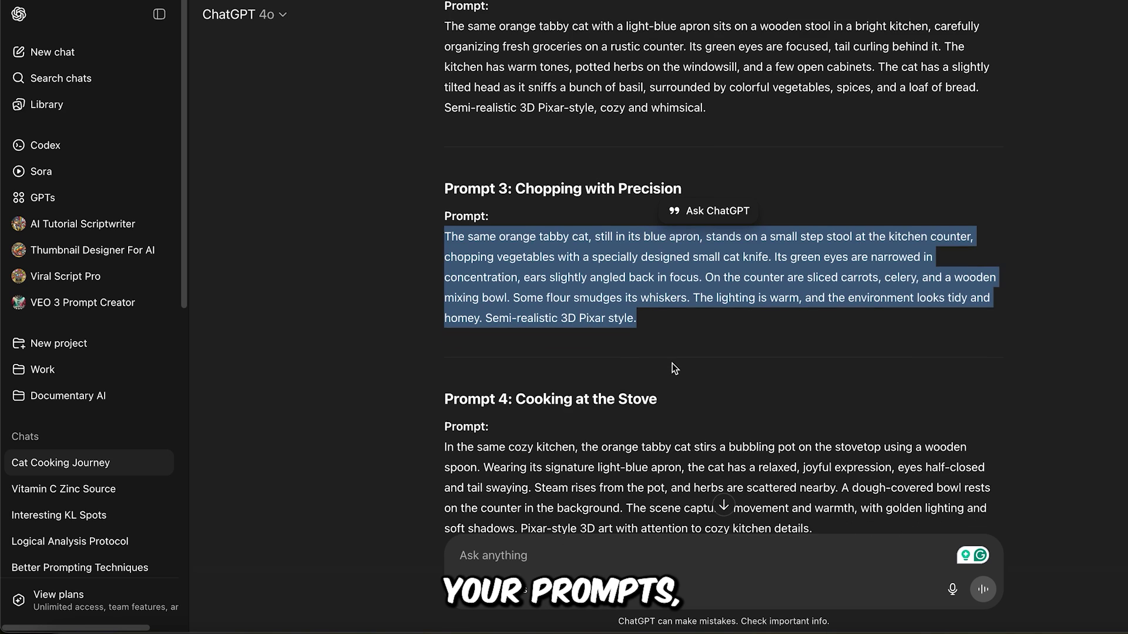
# Step: Replace the prompt with Prompt 4 (cat stirring the stew pot) and generate images
pyautogui.scroll(-3, 672, 363)
pyautogui.moveTo(827, 245); pyautogui.dragTo(445, 159)
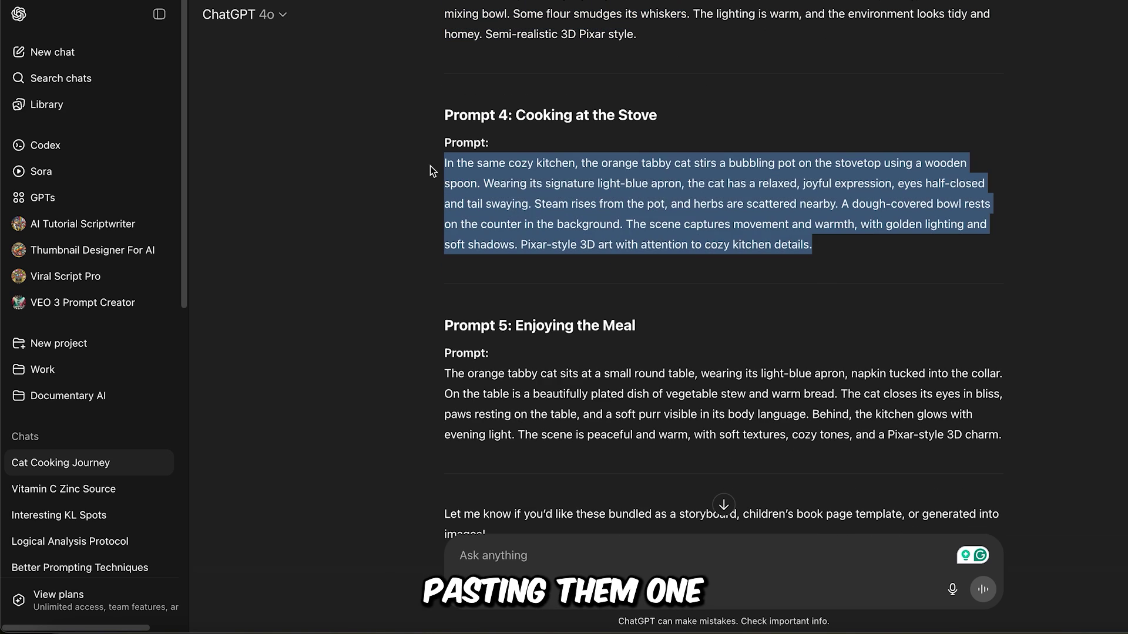
pyautogui.rightClick(494, 172)
pyautogui.click(506, 201)
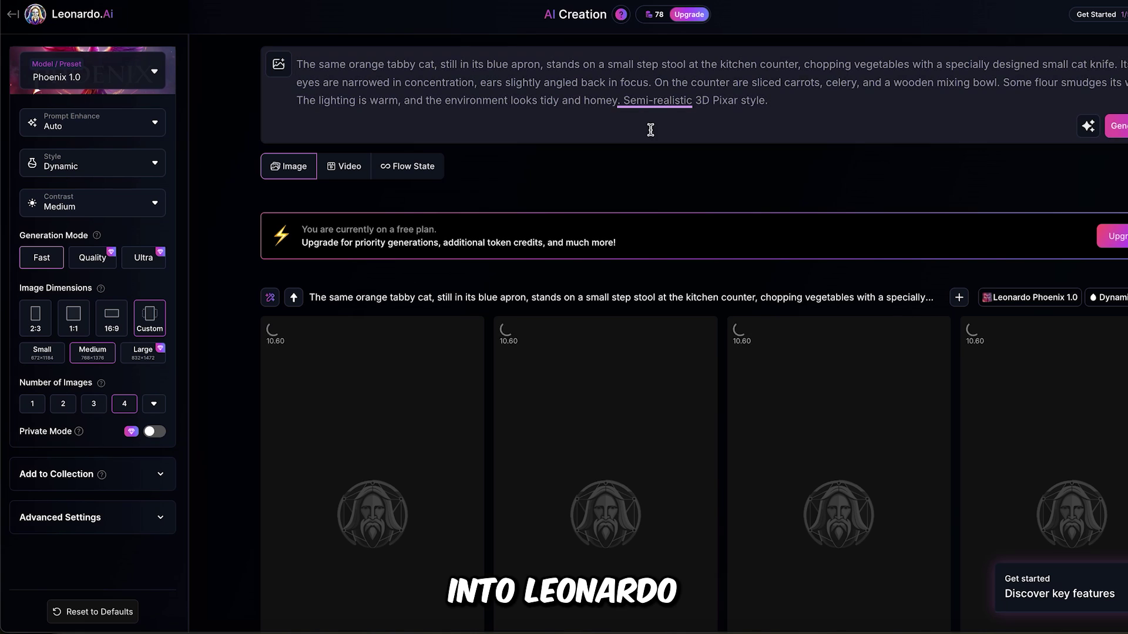
pyautogui.hotkey('ctrl', 'a')
pyautogui.press('BackSpace')
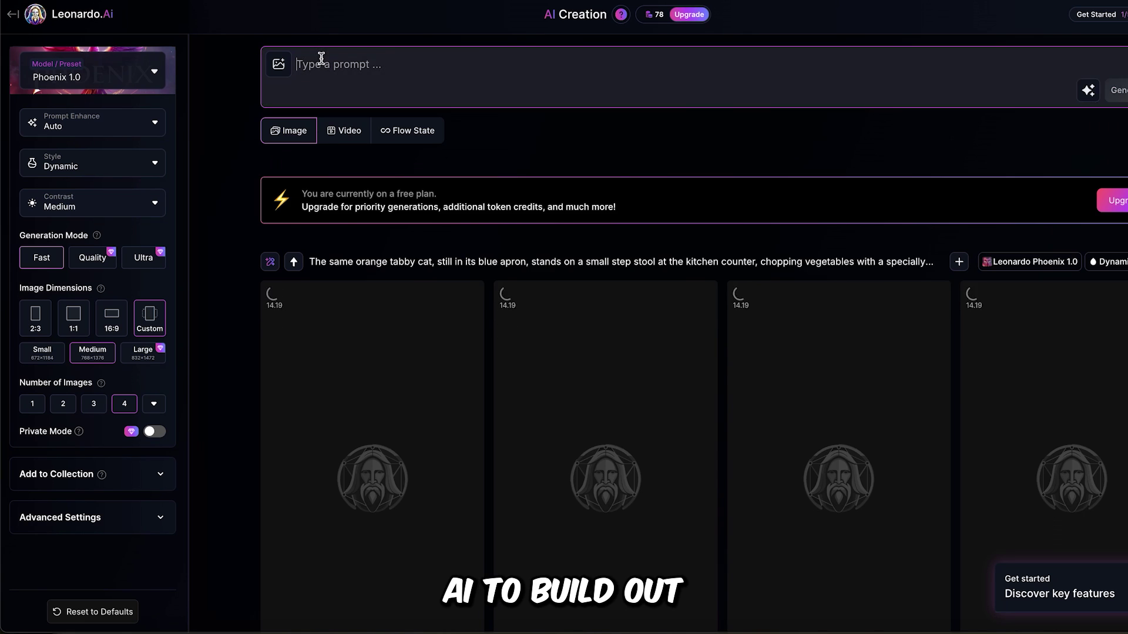
pyautogui.hotkey('ctrl', 'v')
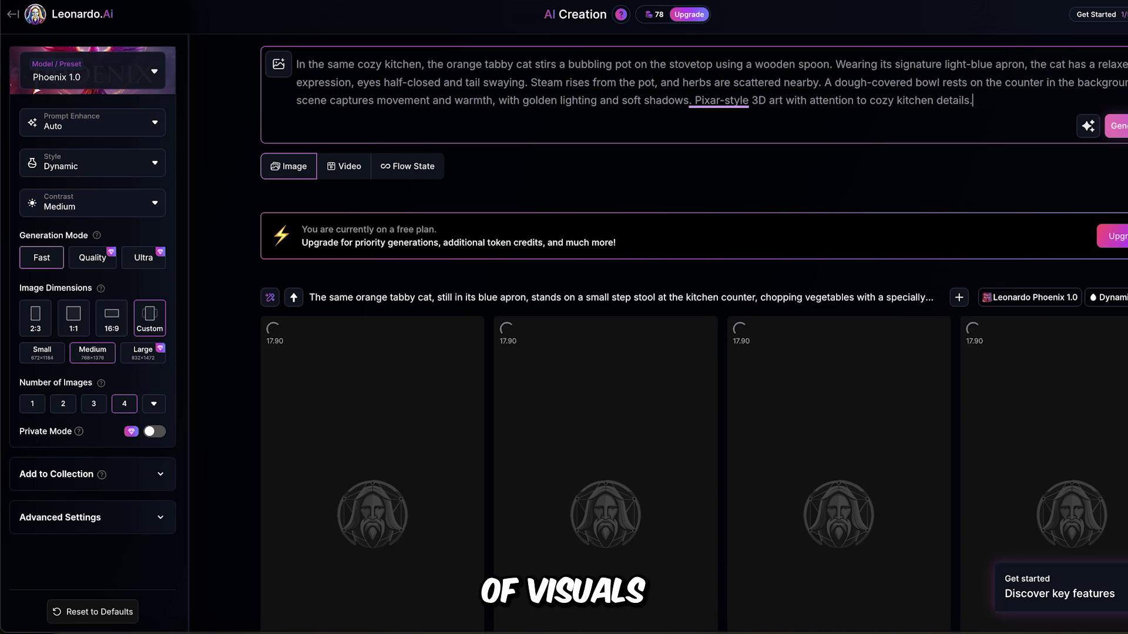
pyautogui.hotkey('ctrl', 'Return')
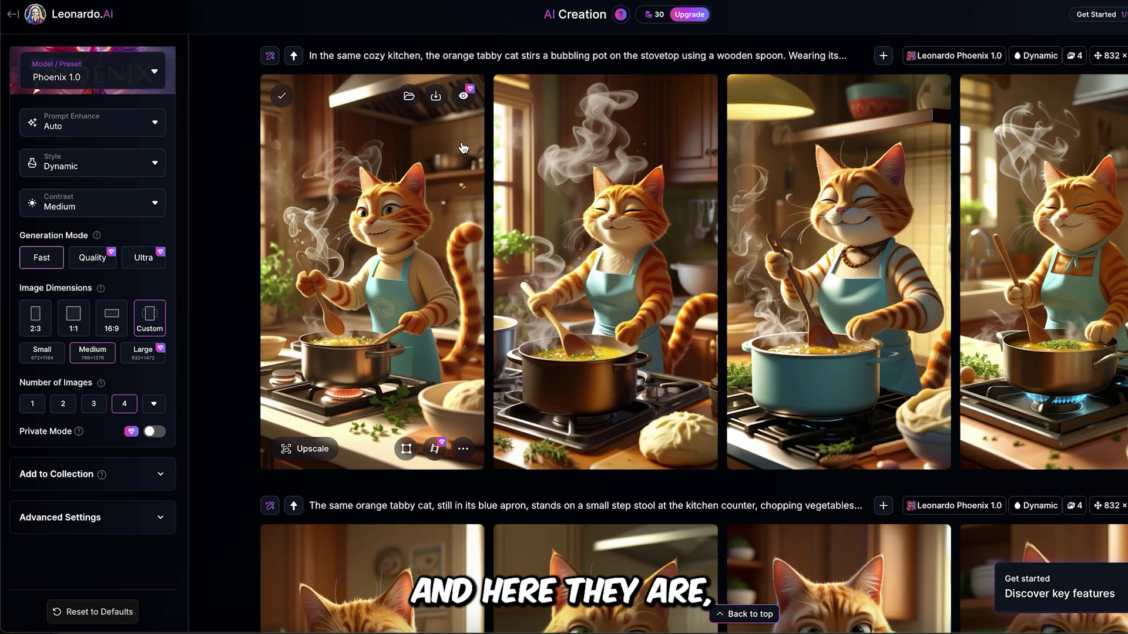
pyautogui.scroll(-5, 463, 147)
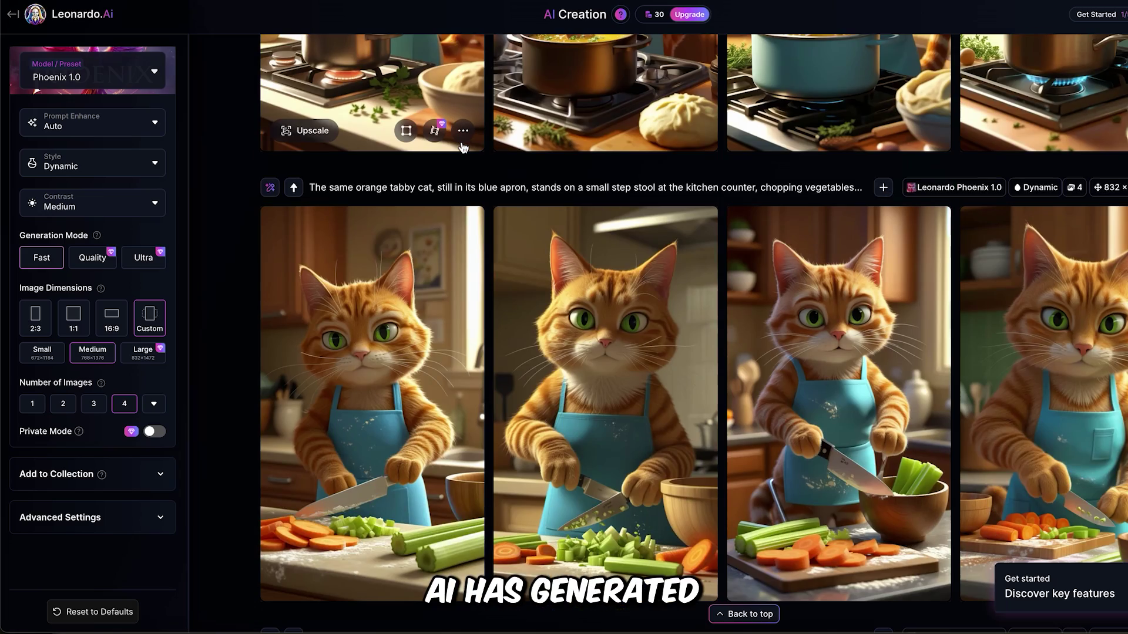
pyautogui.scroll(5, 464, 147)
pyautogui.scroll(-20, 464, 147)
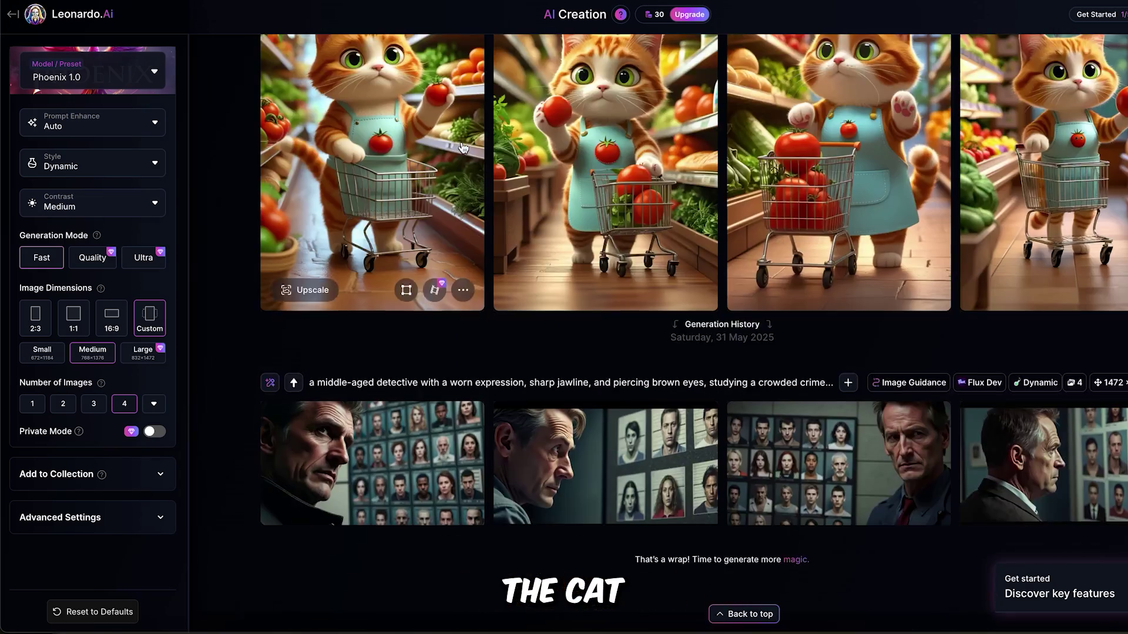
pyautogui.scroll(3, 464, 147)
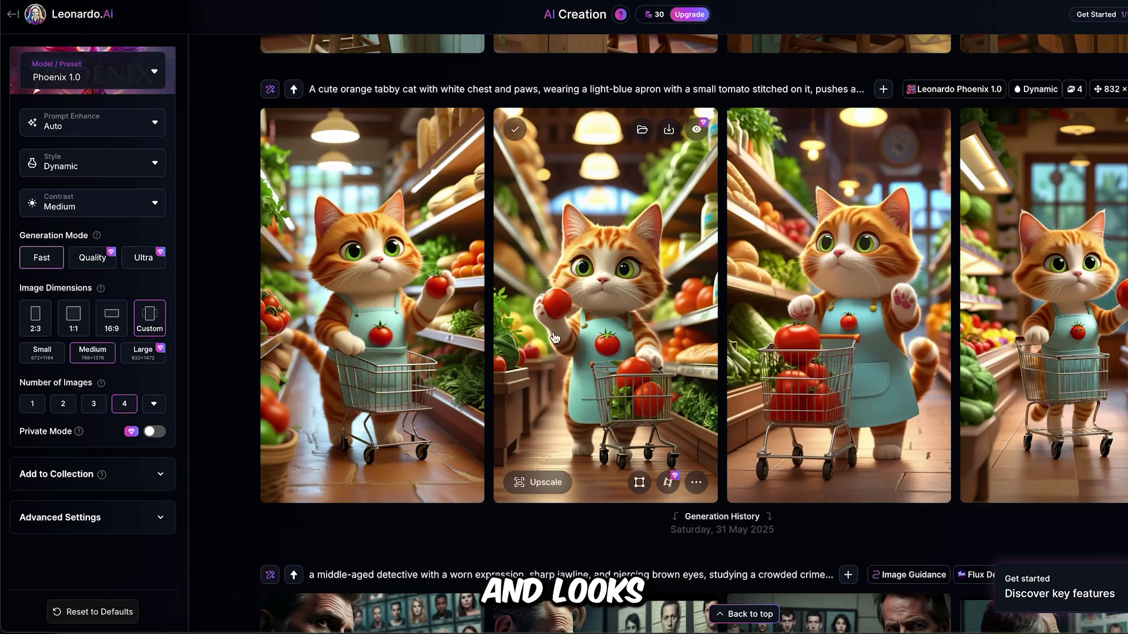
pyautogui.scroll(8, 939, 262)
pyautogui.scroll(4, 915, 268)
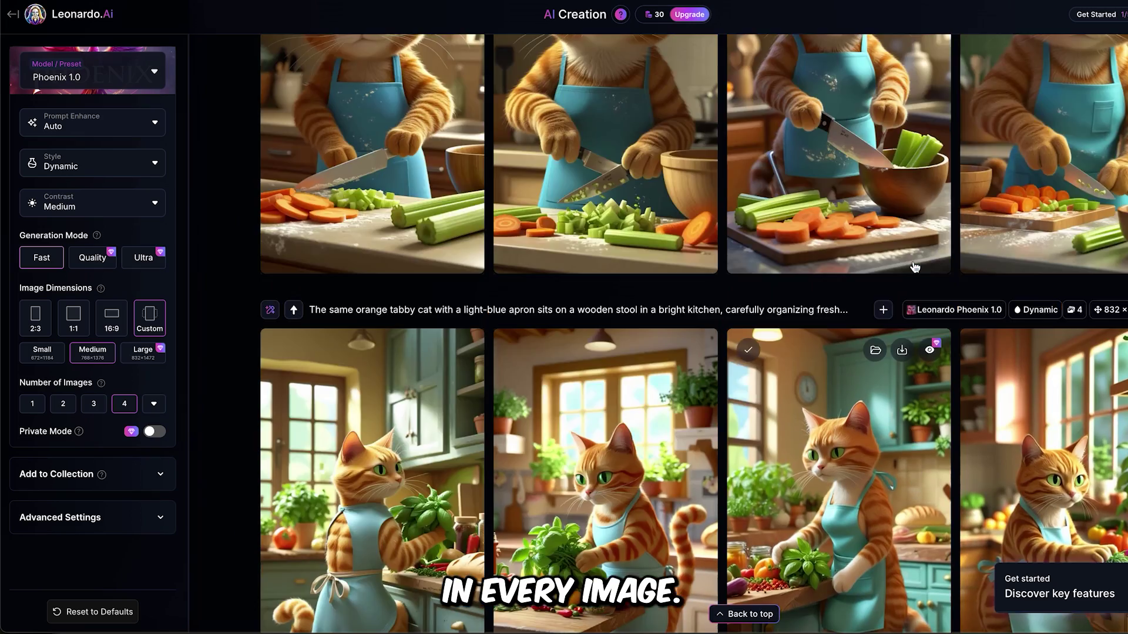
pyautogui.scroll(-5, 915, 267)
pyautogui.scroll(6, 915, 267)
pyautogui.scroll(19, 915, 267)
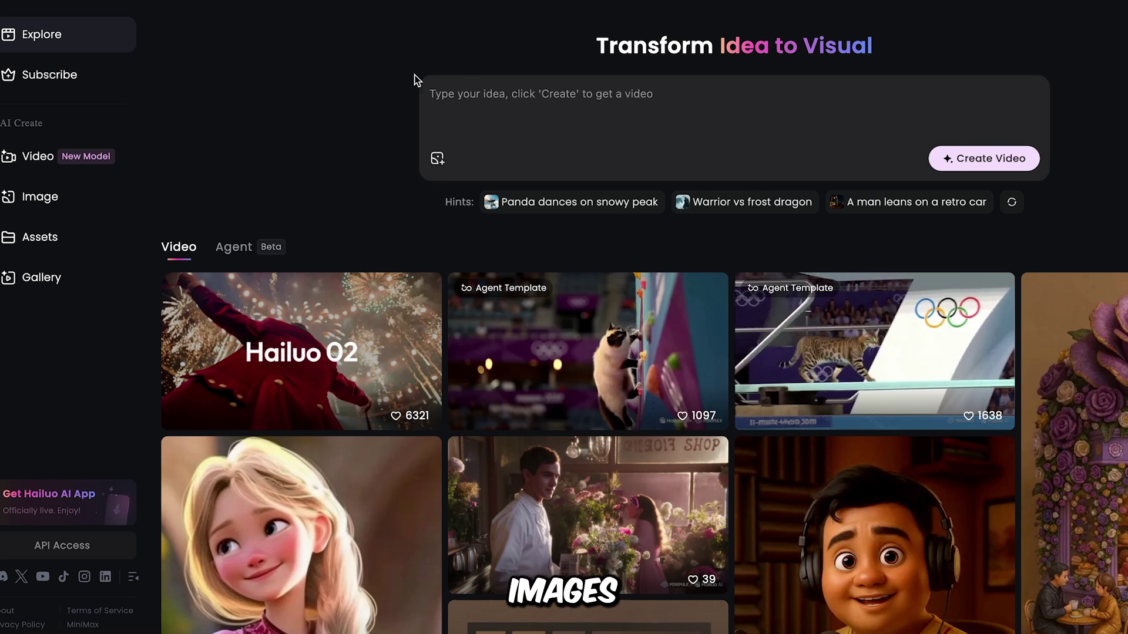
# Step: Upload the grocery-shopping cat JPG in Hailuo's Image to Video
pyautogui.scroll(-1, 342, 116)
pyautogui.scroll(1, 343, 115)
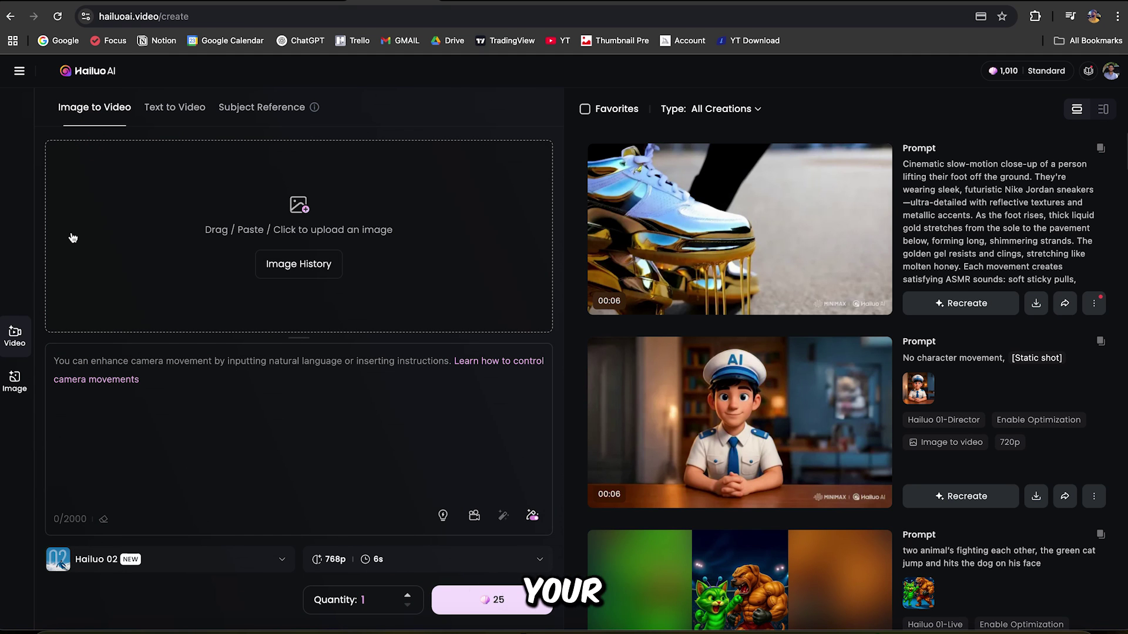
pyautogui.click(72, 237)
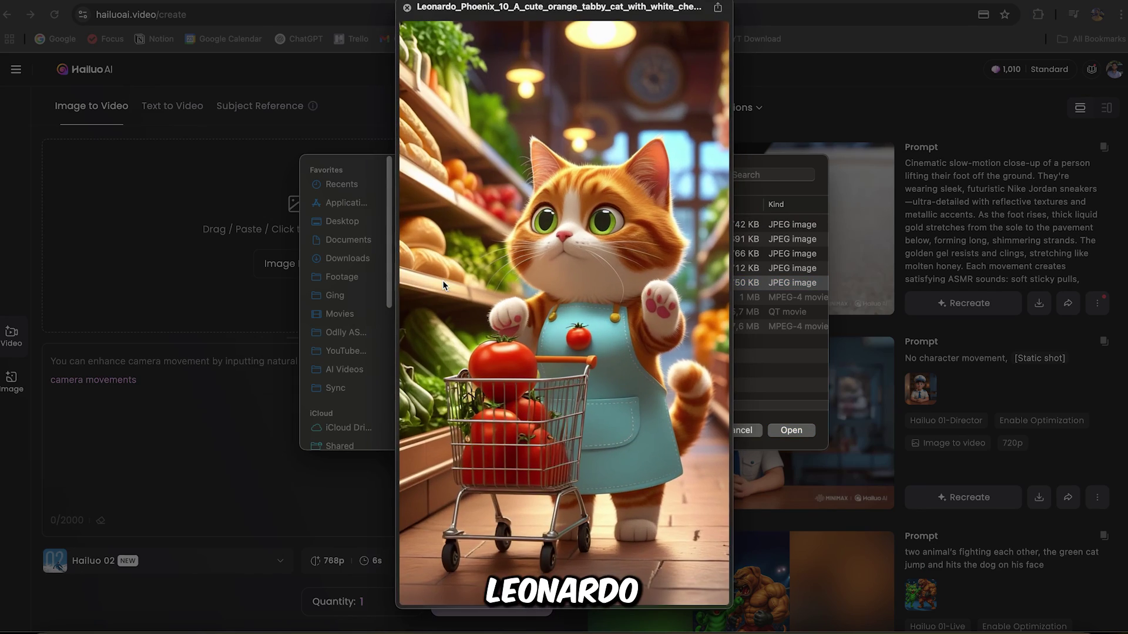
pyautogui.press('space')
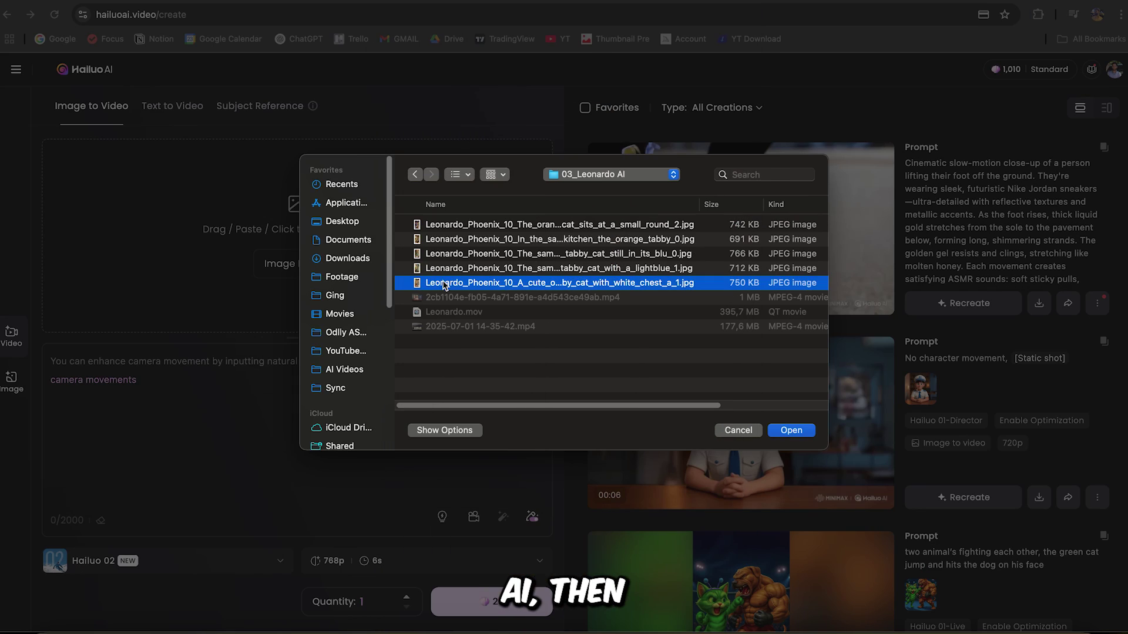
pyautogui.press('Return')
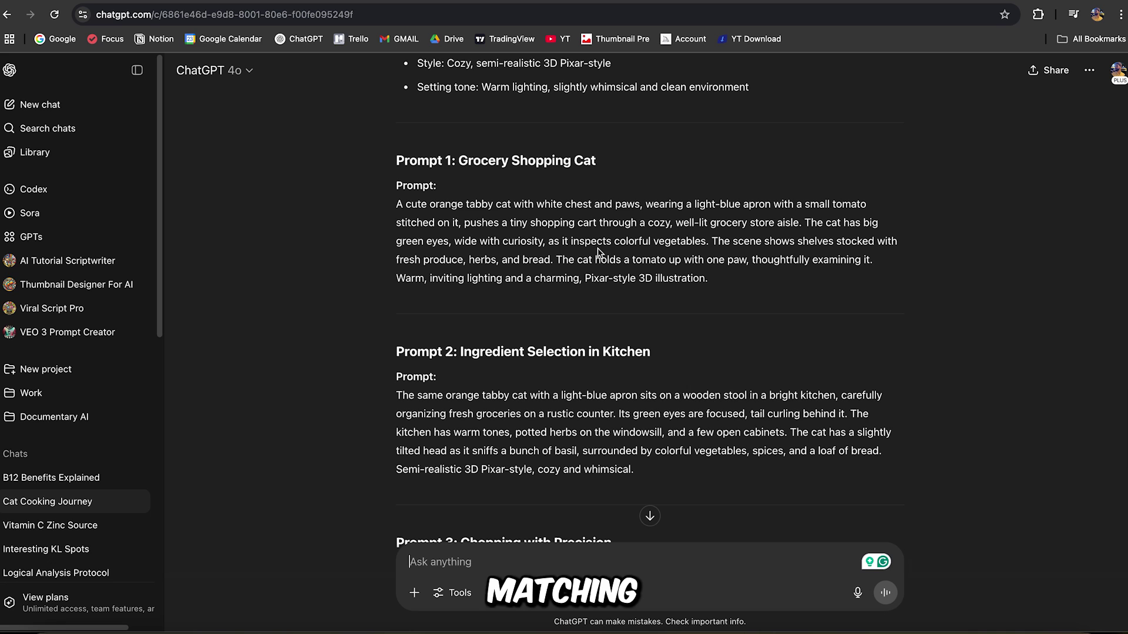
# Step: Copy the Prompt 1 text from ChatGPT's response
pyautogui.moveTo(735, 291); pyautogui.dragTo(395, 205)
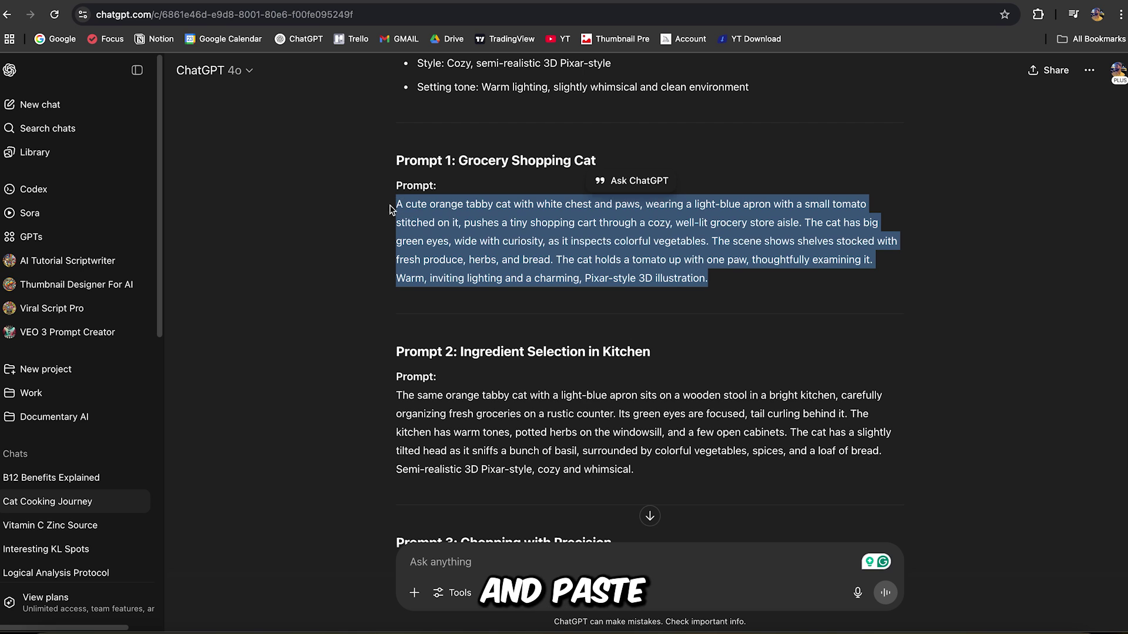
pyautogui.rightClick(442, 207)
pyautogui.click(464, 237)
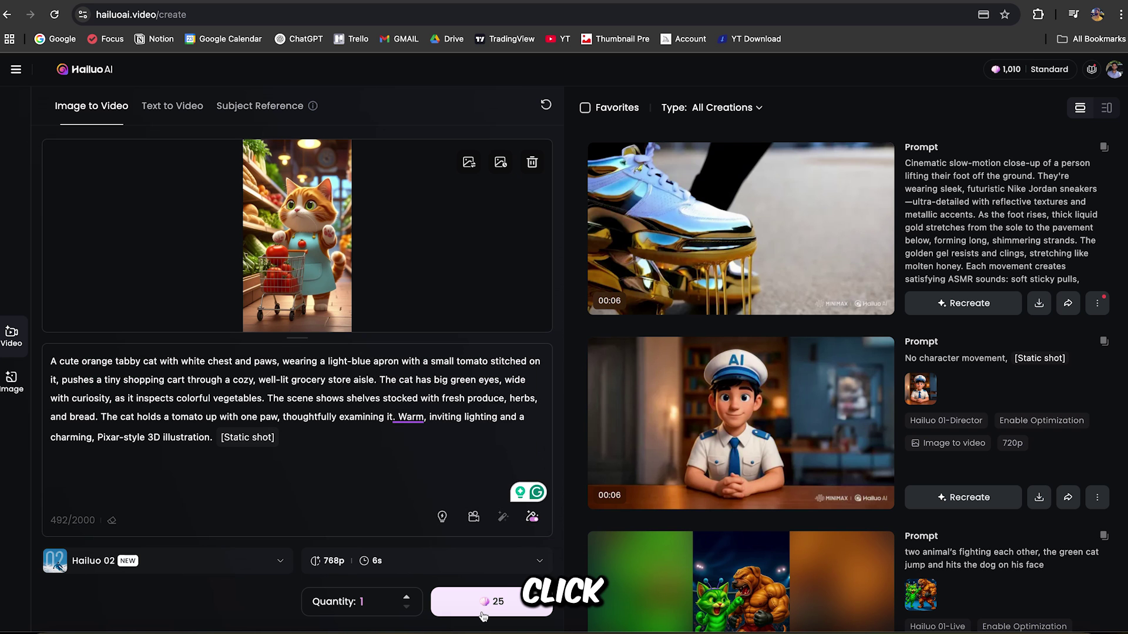
# Step: Generate the grocery video, then swap in the kitchen image and Prompt 2 and generate it
pyautogui.click(483, 611)
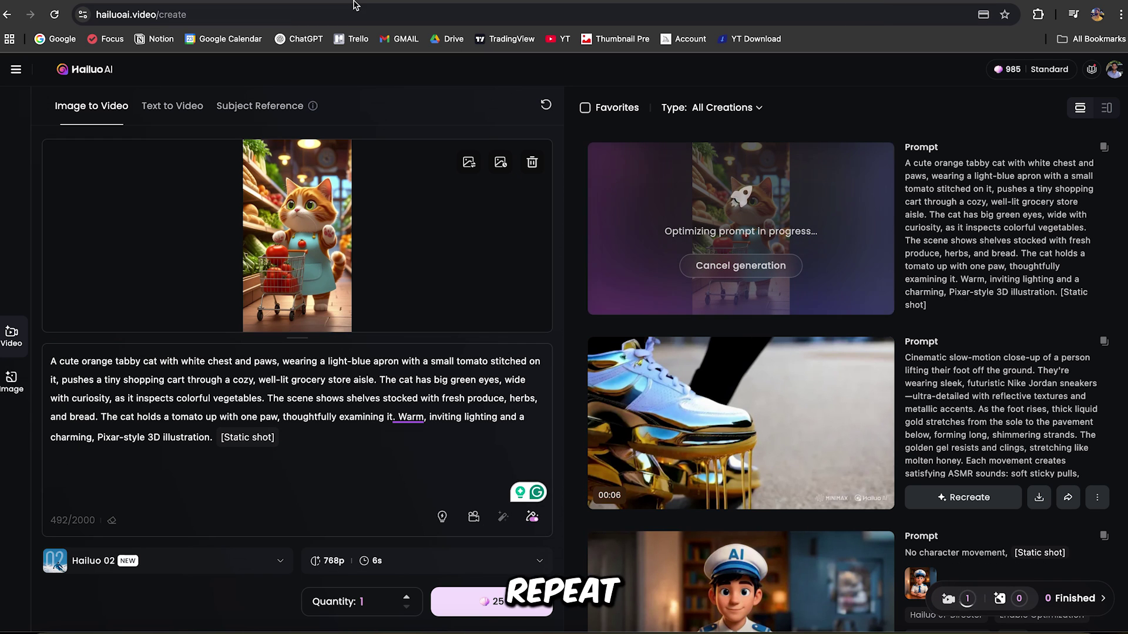
pyautogui.click(532, 162)
pyautogui.click(296, 220)
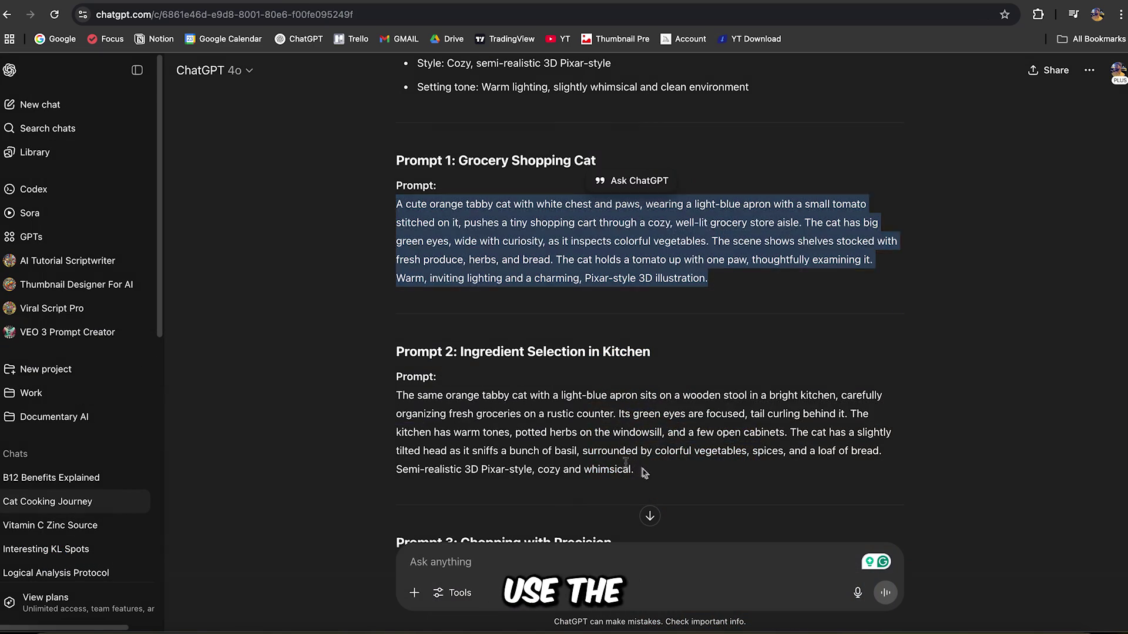
pyautogui.moveTo(633, 470); pyautogui.dragTo(390, 406)
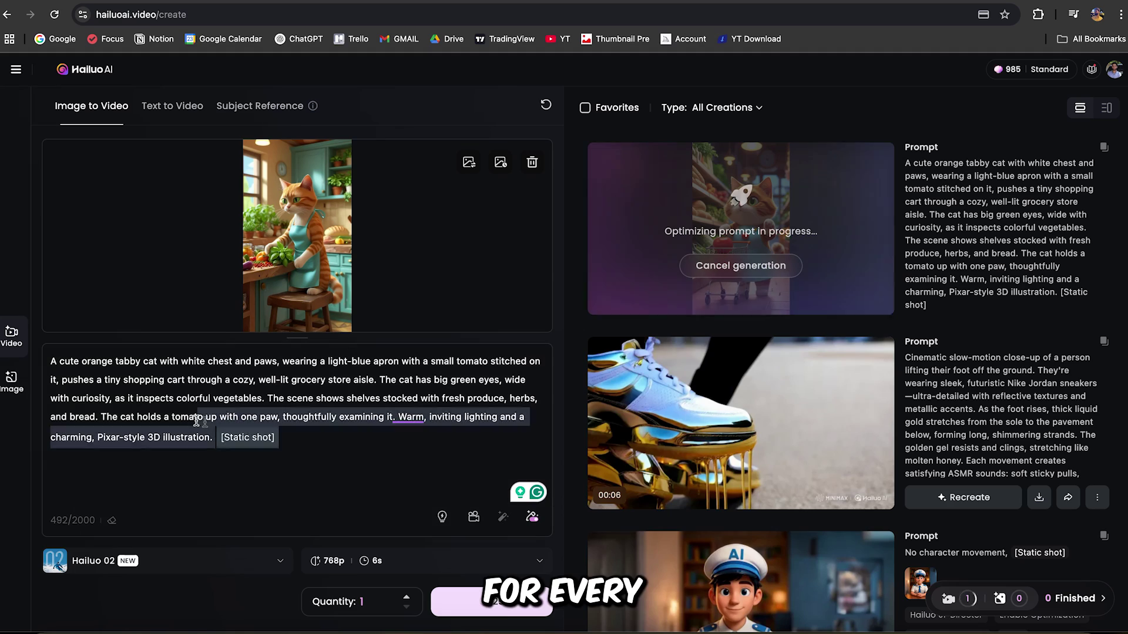
pyautogui.moveTo(215, 438); pyautogui.dragTo(50, 359)
pyautogui.press('BackSpace')
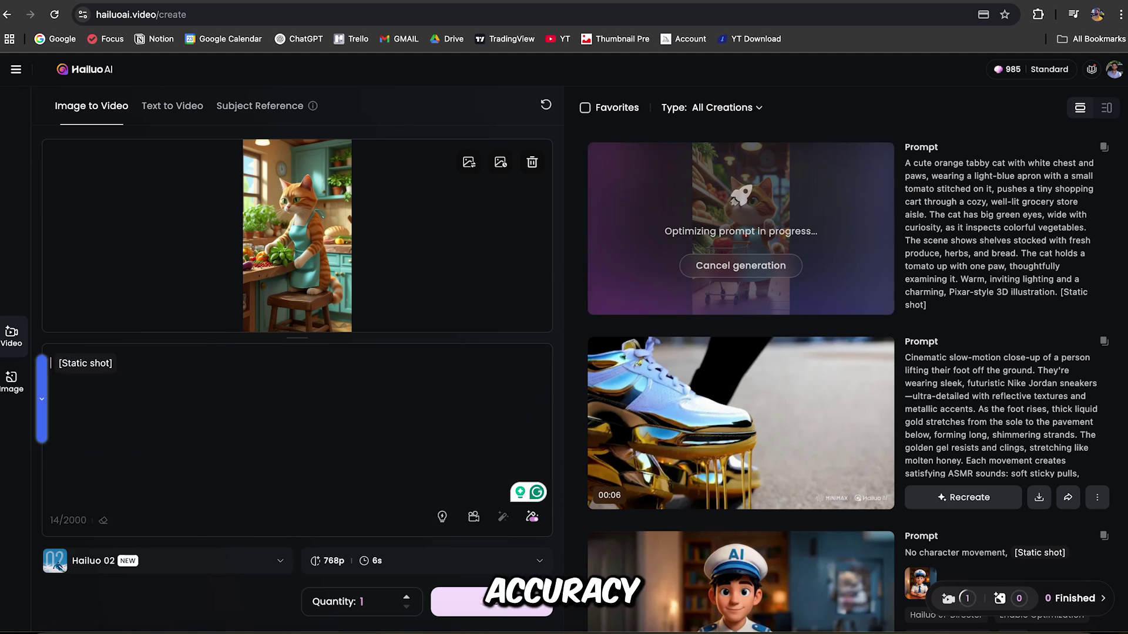
pyautogui.hotkey('ctrl', 'v')
pyautogui.click(494, 603)
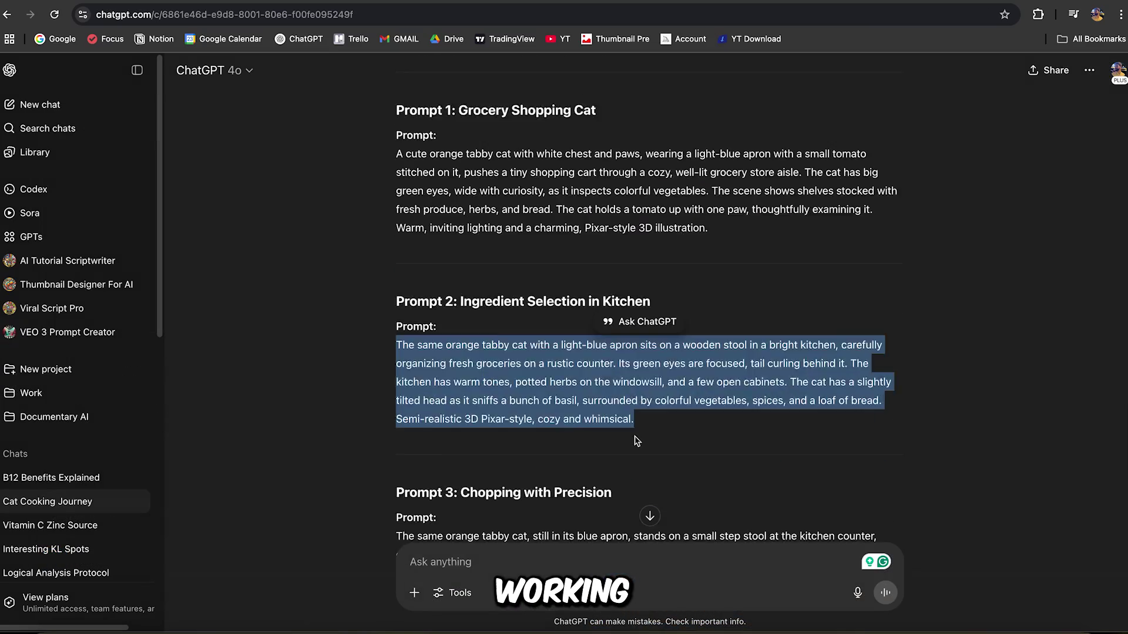
# Step: Paste Prompt 3 for the chopping scene and choose its cat image
pyautogui.scroll(-3, 611, 452)
pyautogui.moveTo(575, 465); pyautogui.dragTo(396, 384)
pyautogui.rightClick(453, 385)
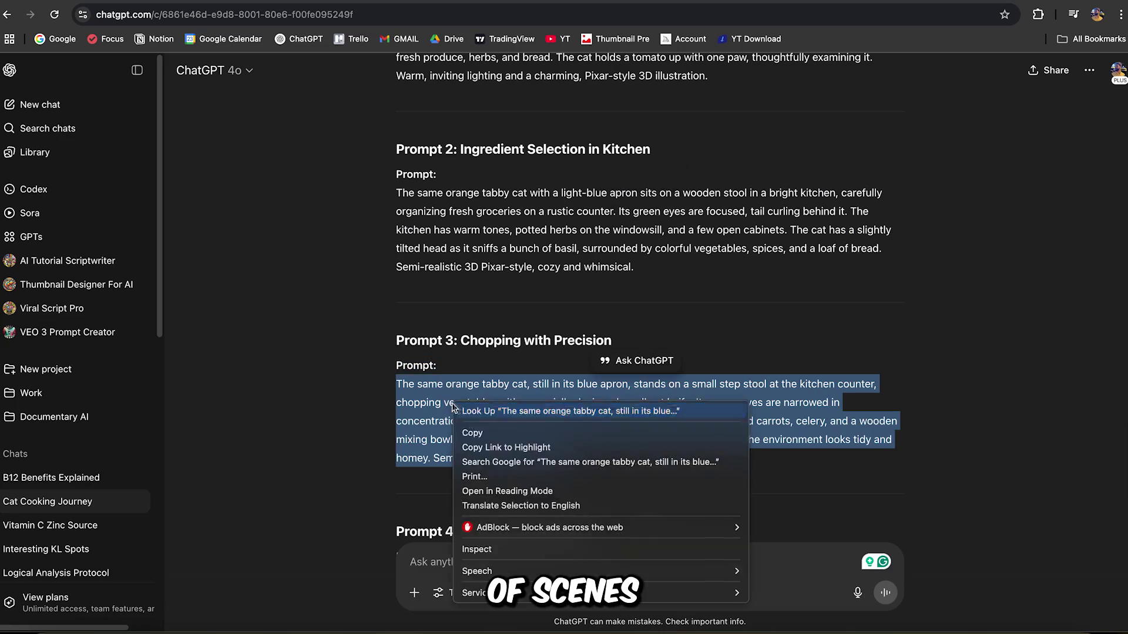
pyautogui.click(478, 360)
pyautogui.moveTo(167, 438); pyautogui.dragTo(32, 368)
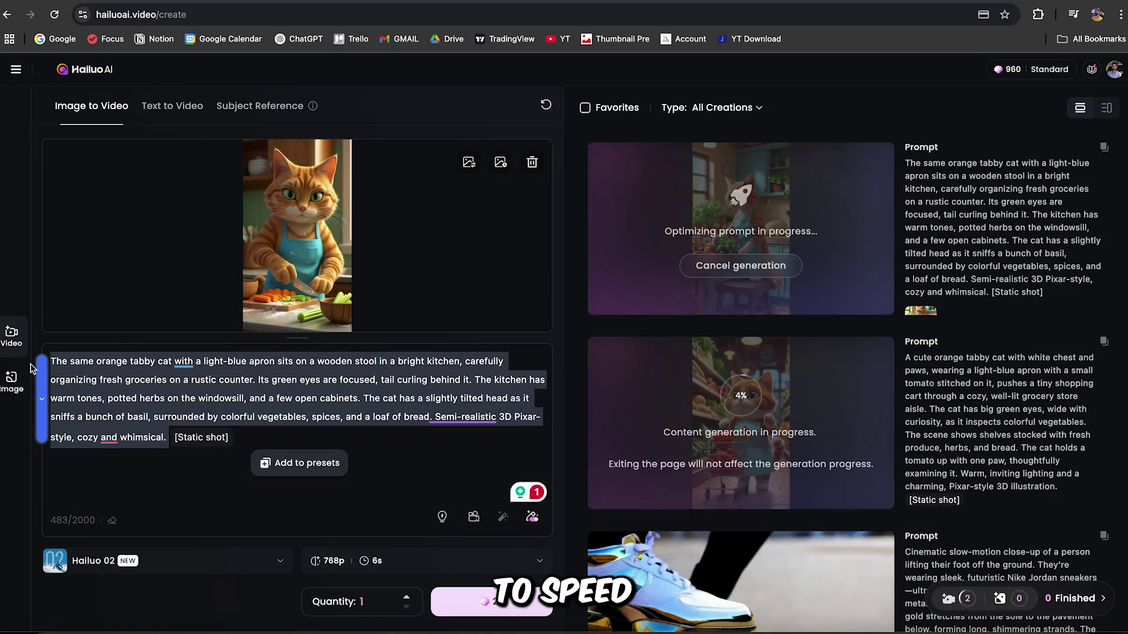
pyautogui.hotkey('ctrl', 'v')
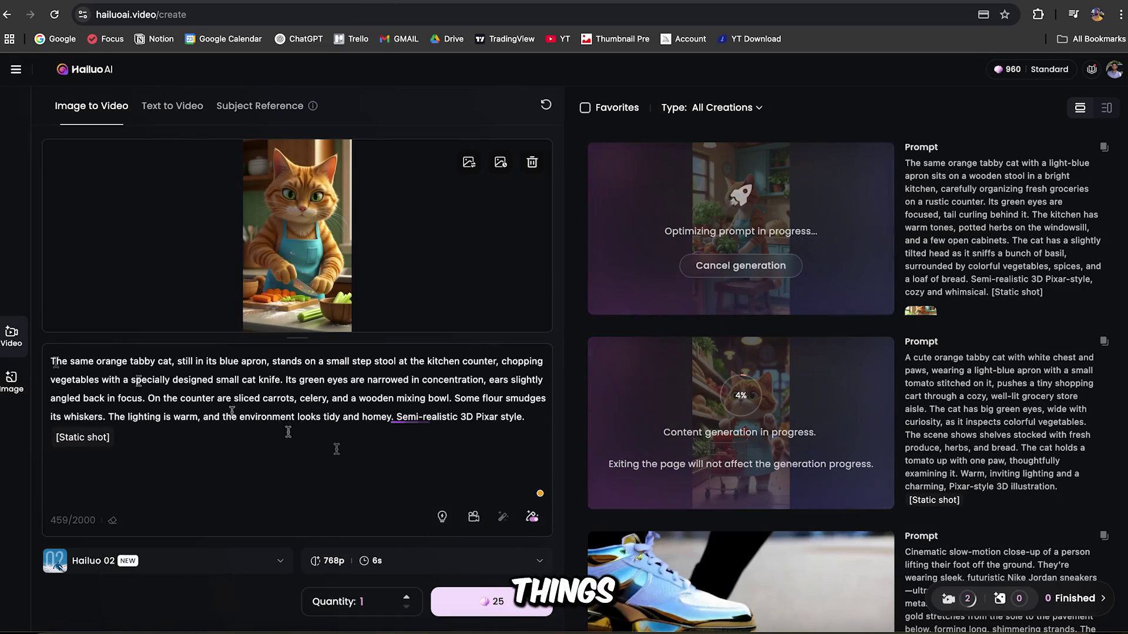
pyautogui.click(537, 239)
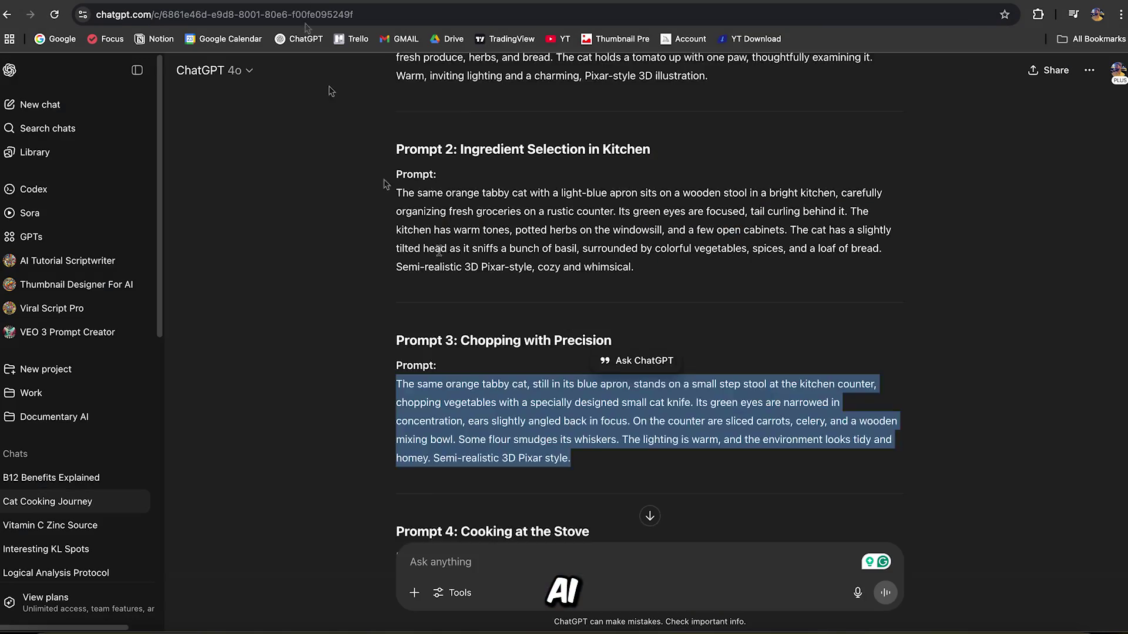
# Step: Replace the prompt with Prompt 4 for the stove scene
pyautogui.scroll(-3, 611, 352)
pyautogui.moveTo(587, 382); pyautogui.dragTo(396, 288)
pyautogui.rightClick(405, 312)
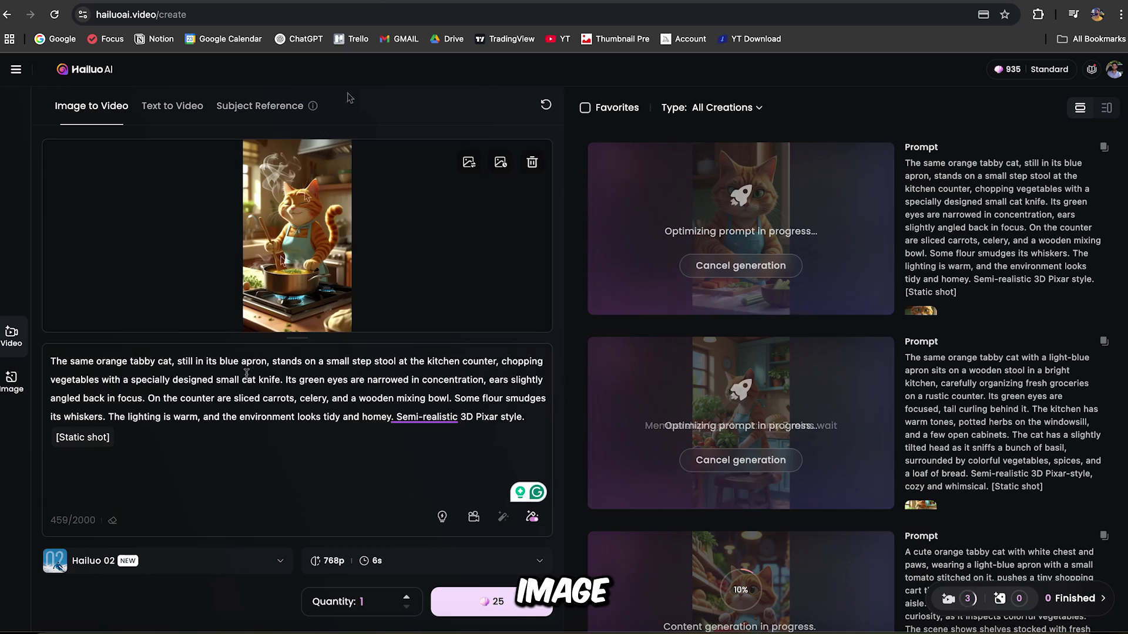
pyautogui.moveTo(113, 438); pyautogui.dragTo(49, 359)
pyautogui.hotkey('ctrl', 'v')
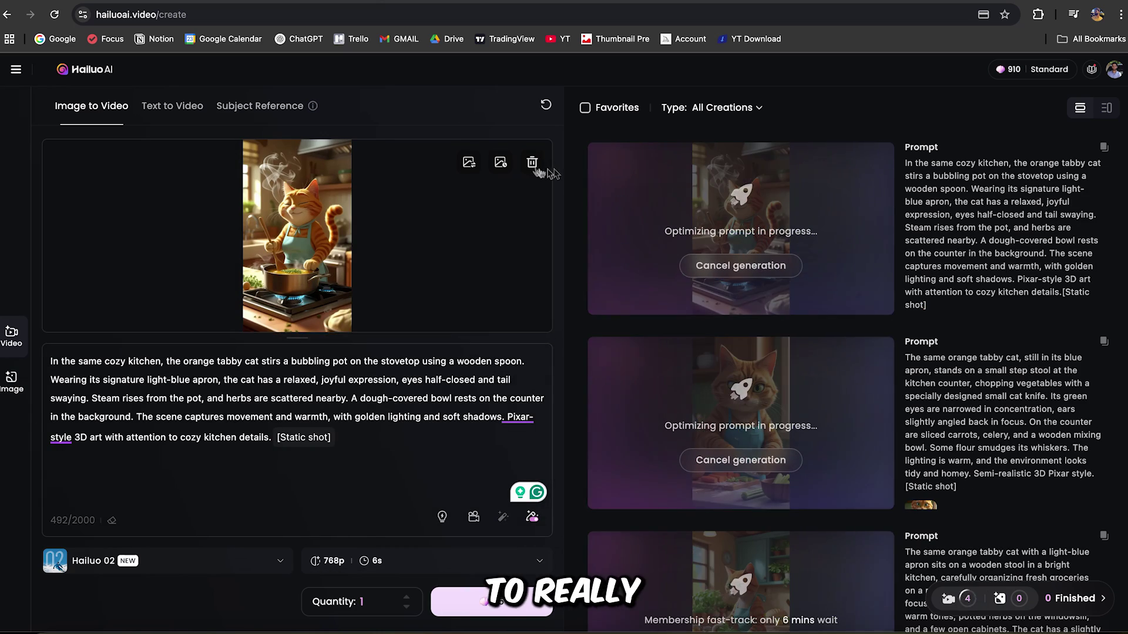
# Step: Remove the uploaded cat image and copy Prompt 5 for the next scene
pyautogui.click(532, 162)
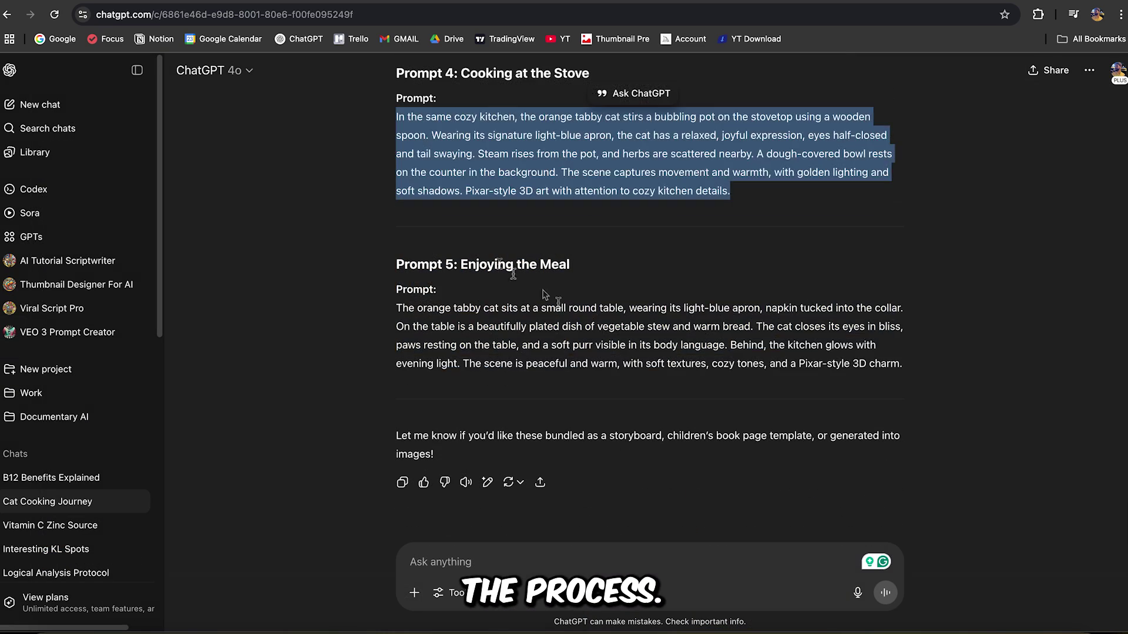
pyautogui.moveTo(902, 364); pyautogui.dragTo(353, 310)
pyautogui.rightClick(438, 382)
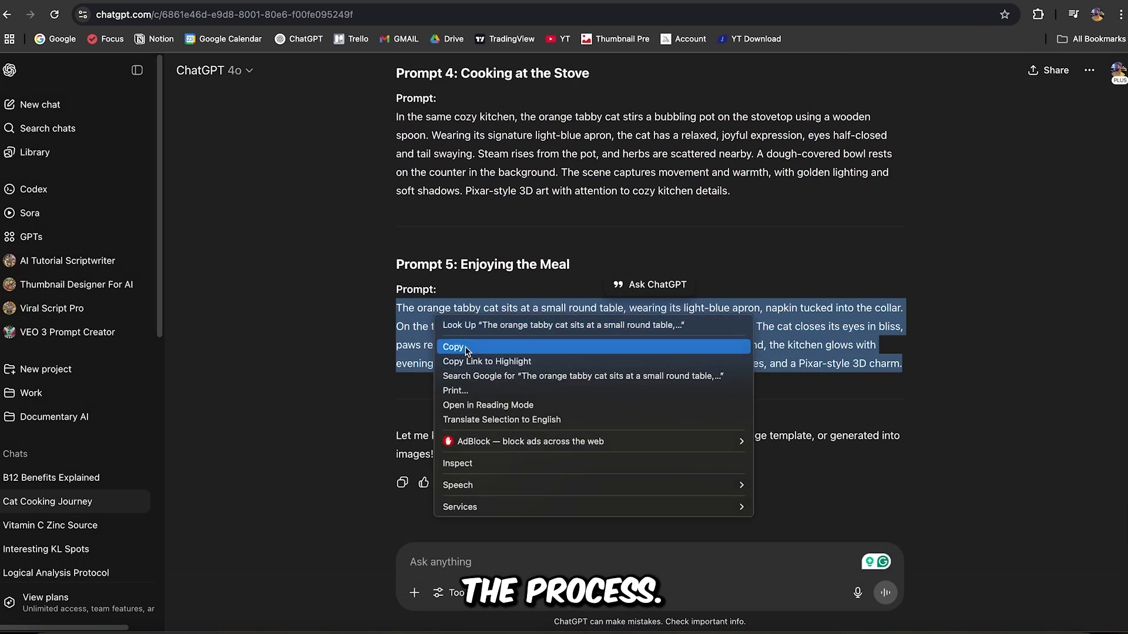
pyautogui.click(470, 415)
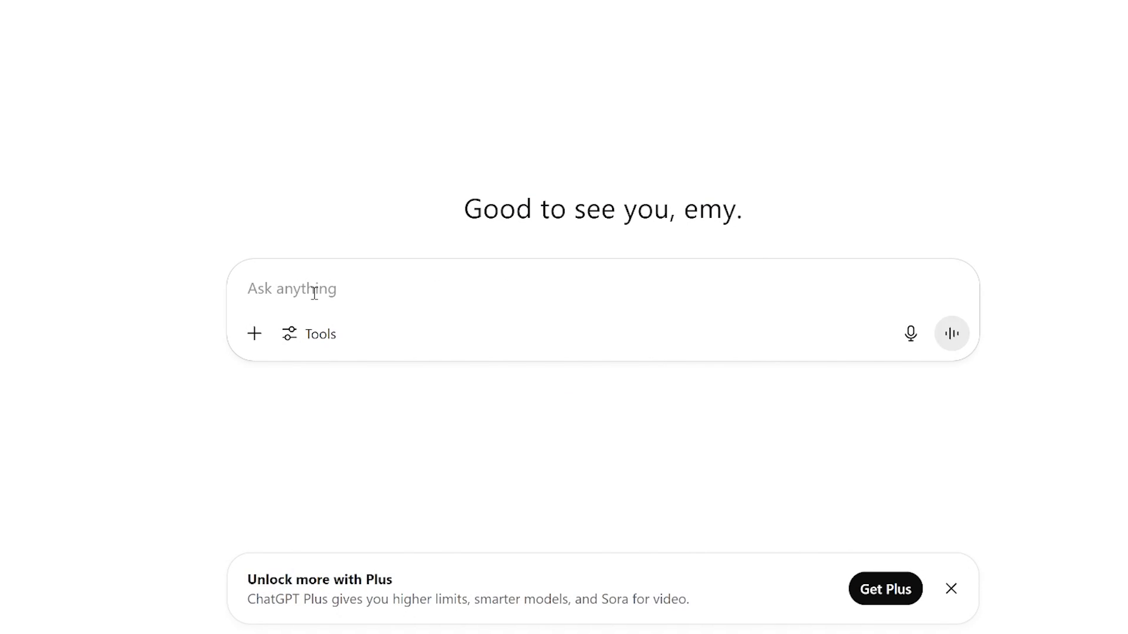
# Step: Ask ChatGPT for short calming song lyrics
pyautogui.hotkey('ctrl', 'v')
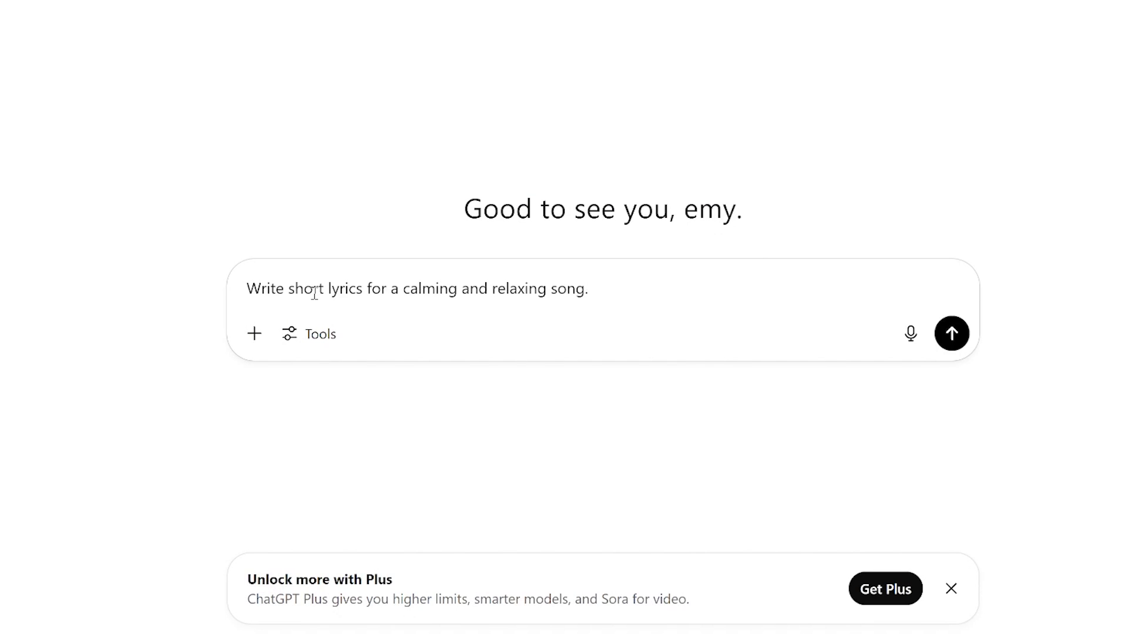
pyautogui.click(950, 335)
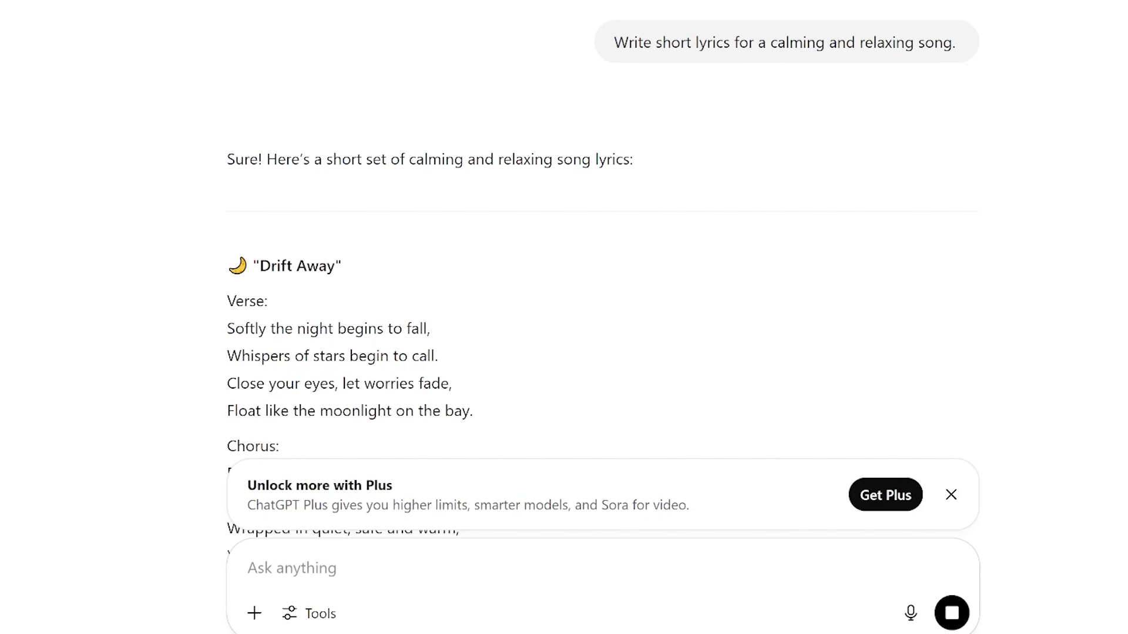
pyautogui.scroll(-4, 599, 262)
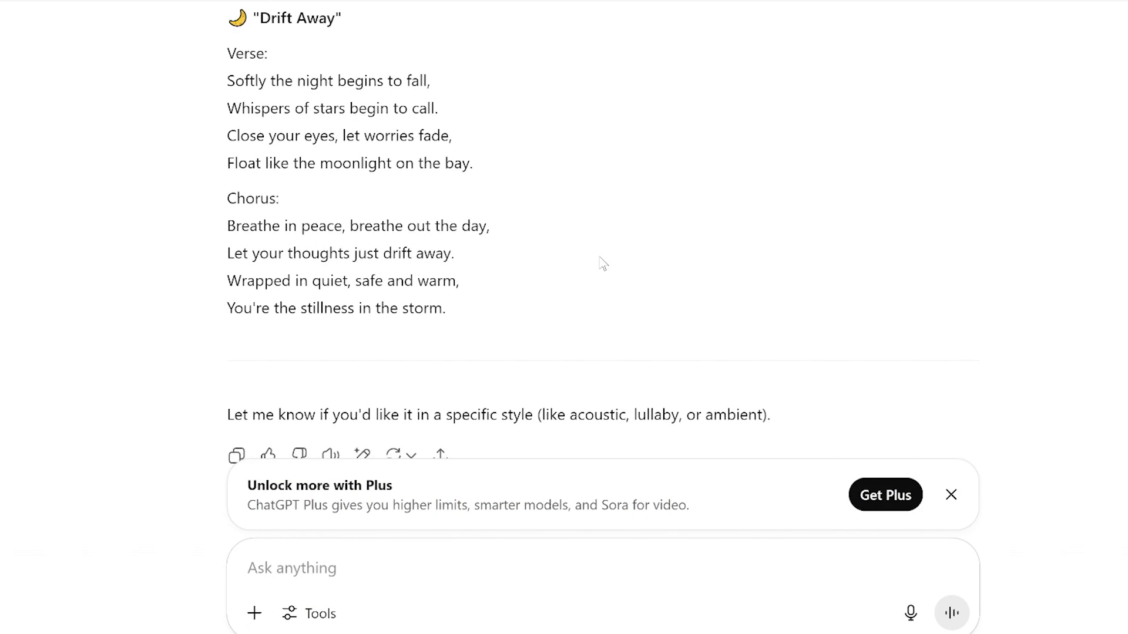
# Step: Request a one-line music style, then open Suno's Create page and select the eight lyric lines
pyautogui.click(313, 573)
pyautogui.write('in one line write the style of music')
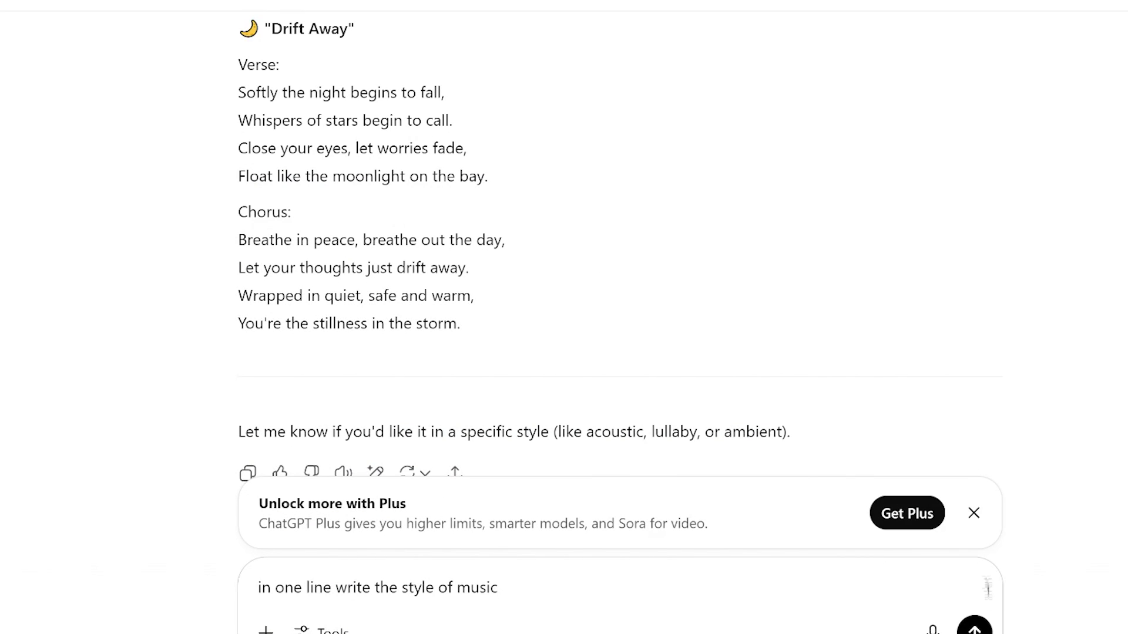
pyautogui.press('Return')
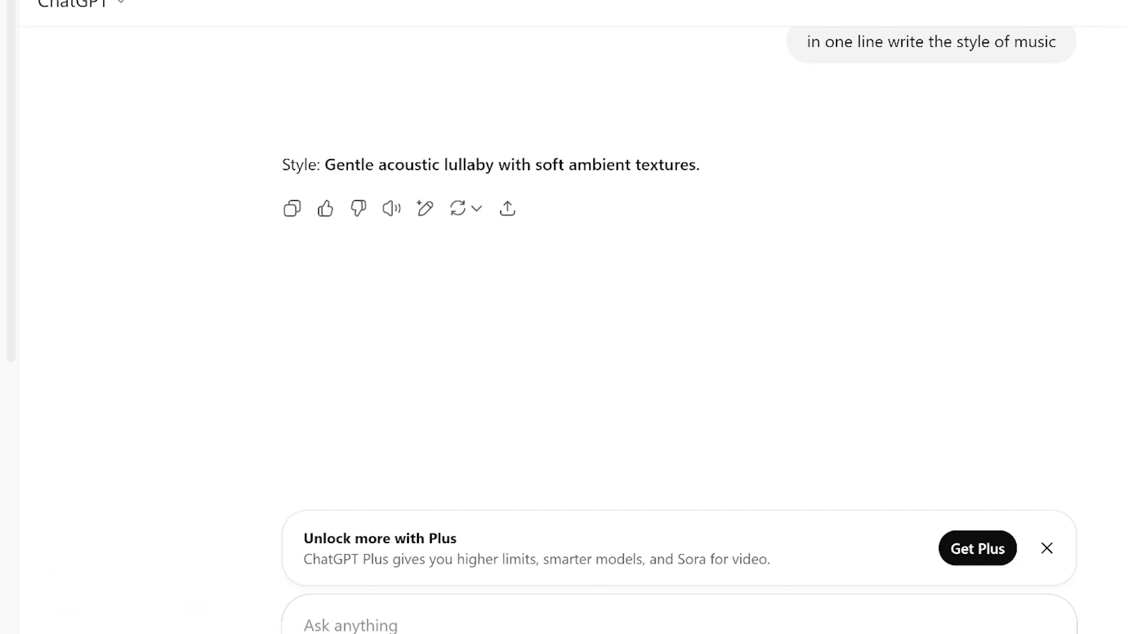
pyautogui.scroll(10, 676, 265)
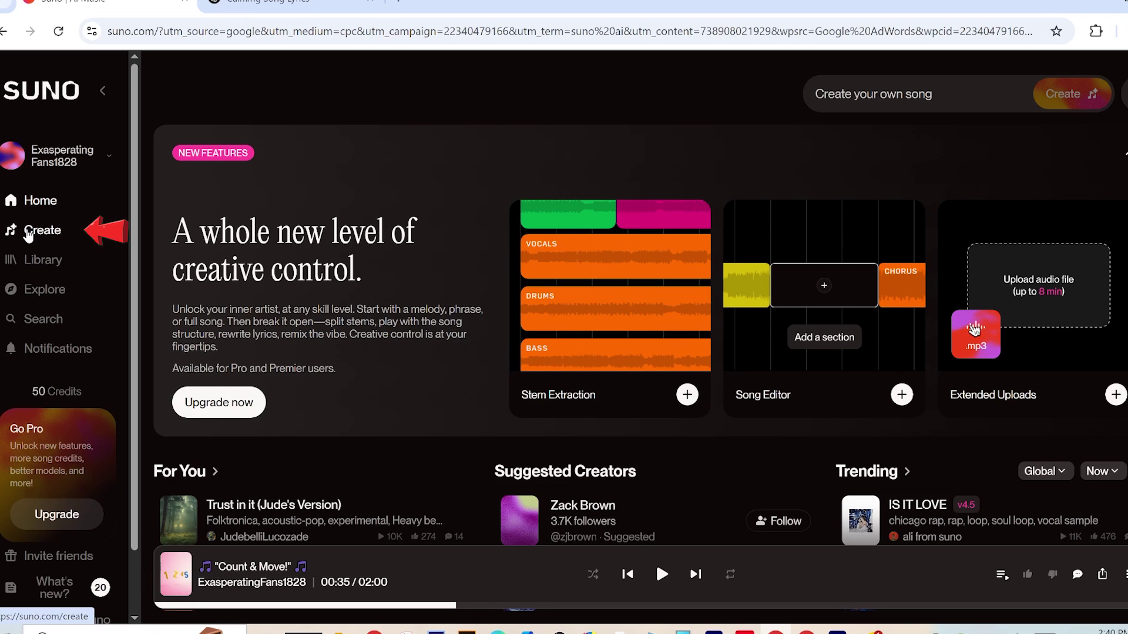
pyautogui.click(28, 234)
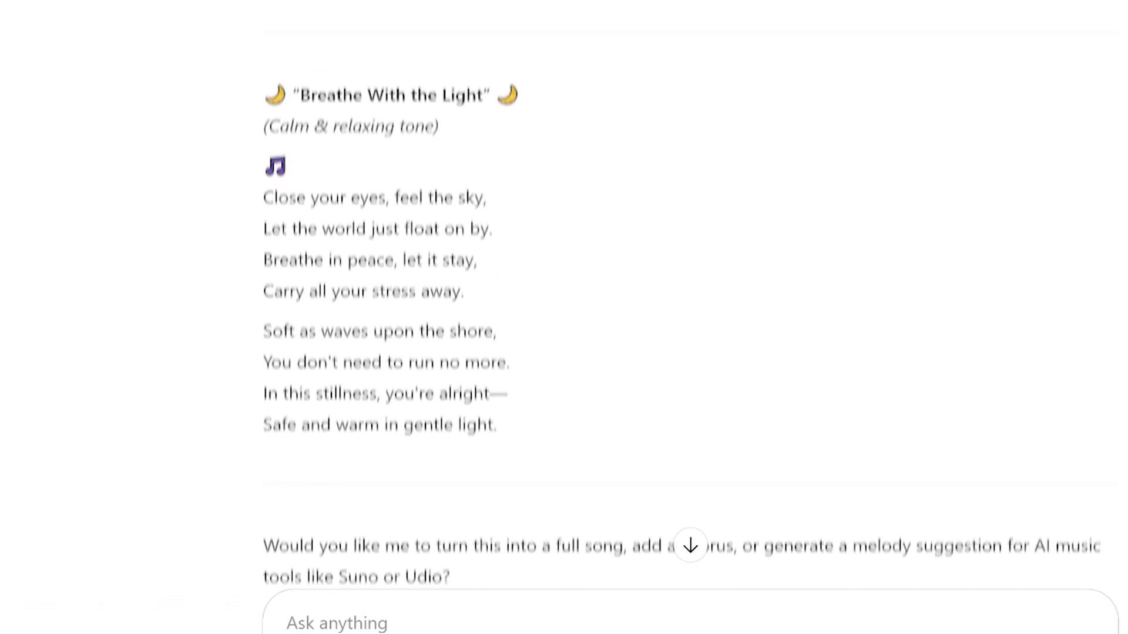
pyautogui.moveTo(263, 179); pyautogui.dragTo(513, 422)
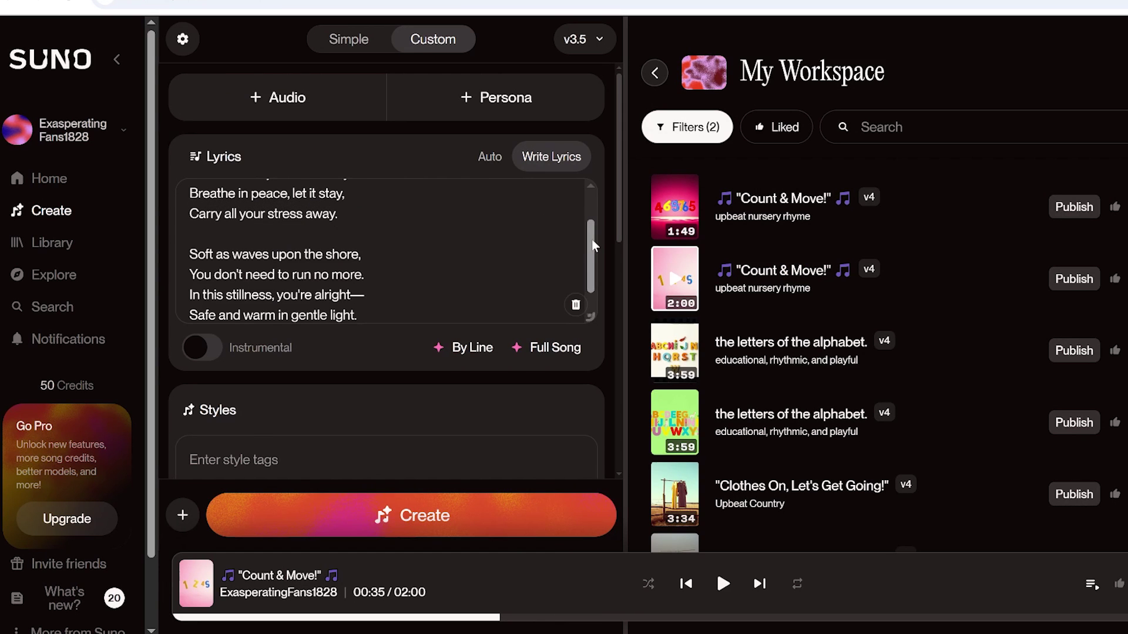
# Step: Paste the gentle acoustic lullaby style into Suno's style field
pyautogui.scroll(-1, 594, 245)
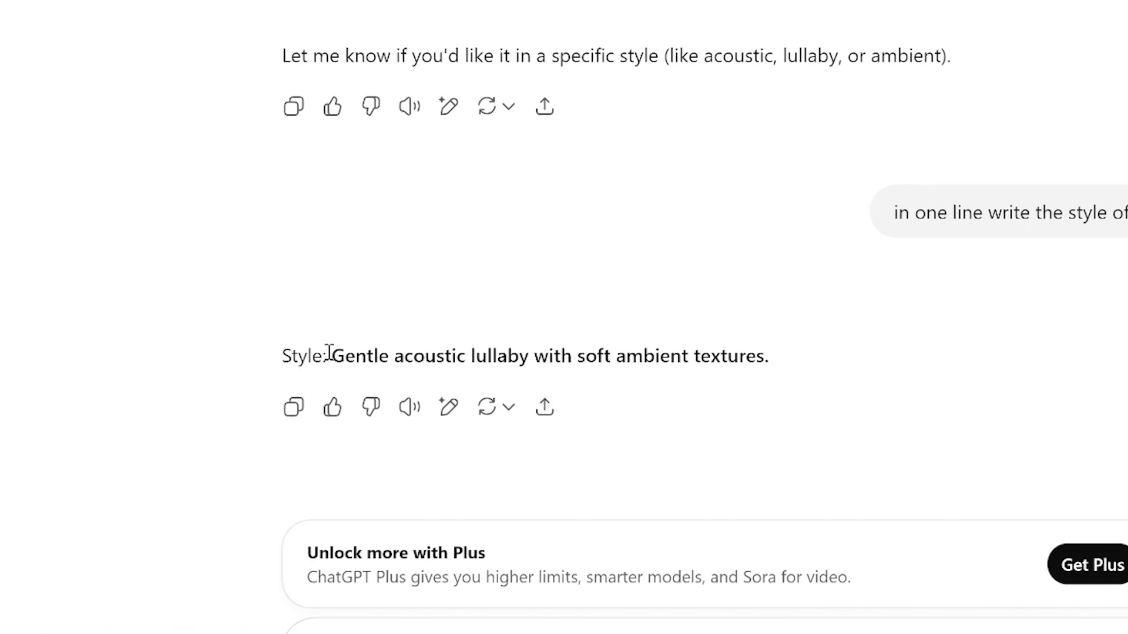
pyautogui.moveTo(329, 355); pyautogui.dragTo(803, 375)
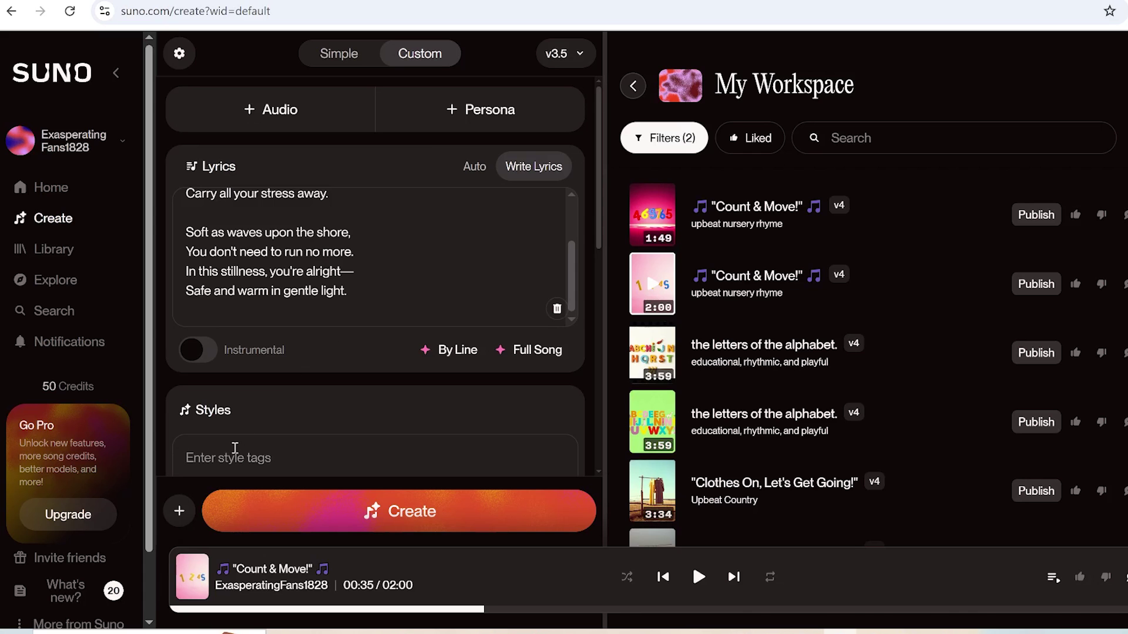
pyautogui.click(234, 448)
pyautogui.hotkey('ctrl', 'v')
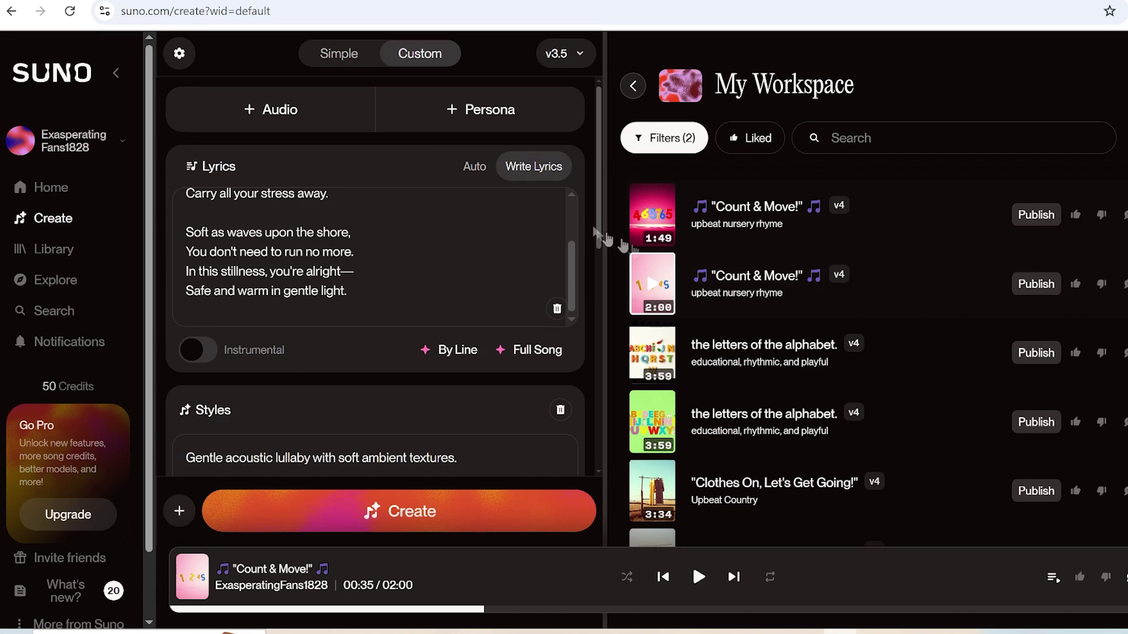
pyautogui.moveTo(598, 239); pyautogui.dragTo(594, 387)
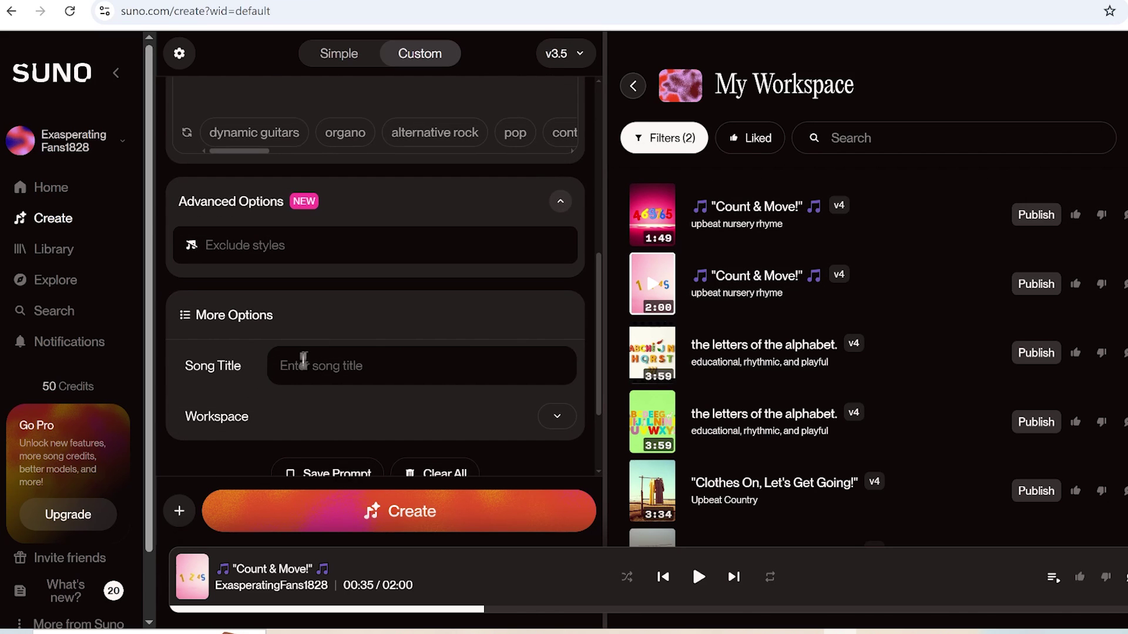
# Step: Title the song 'Drift Away', generate it, and play the first version
pyautogui.click(303, 361)
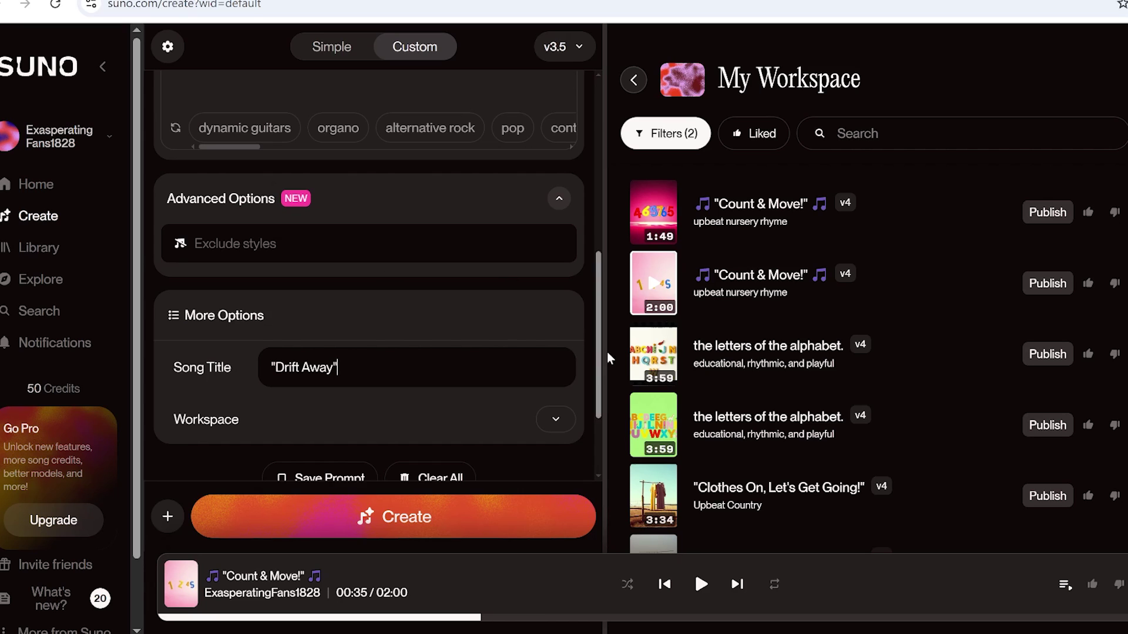
pyautogui.scroll(-1, 597, 399)
pyautogui.scroll(-1, 598, 404)
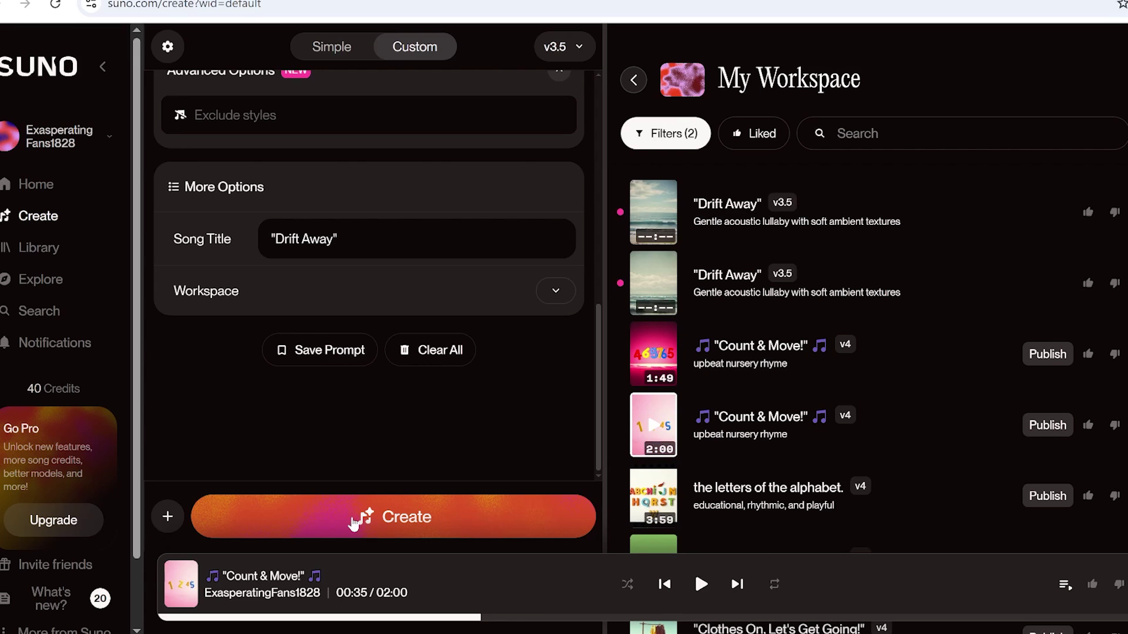
pyautogui.click(653, 214)
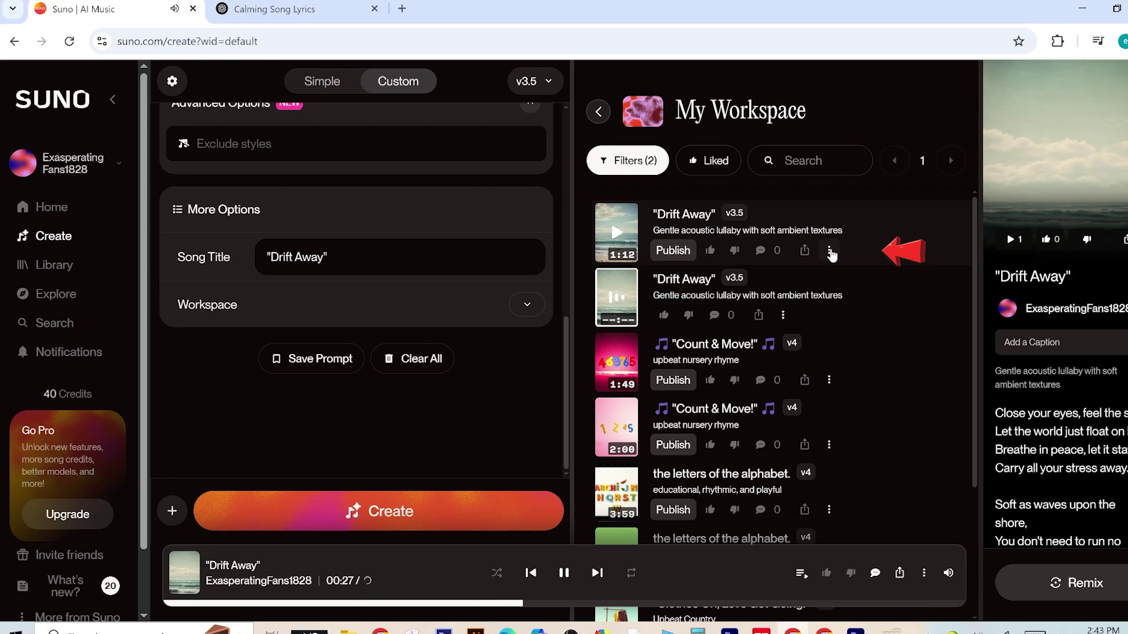
# Step: Download the first Drift Away track as MP3 audio from its options menu
pyautogui.click(830, 252)
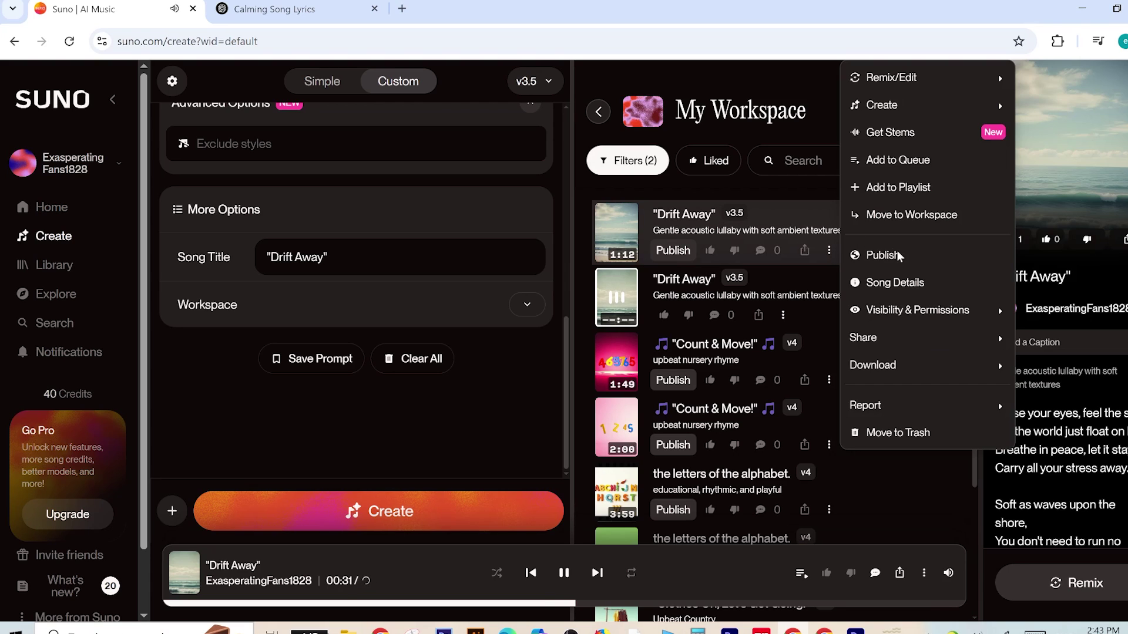
pyautogui.click(884, 372)
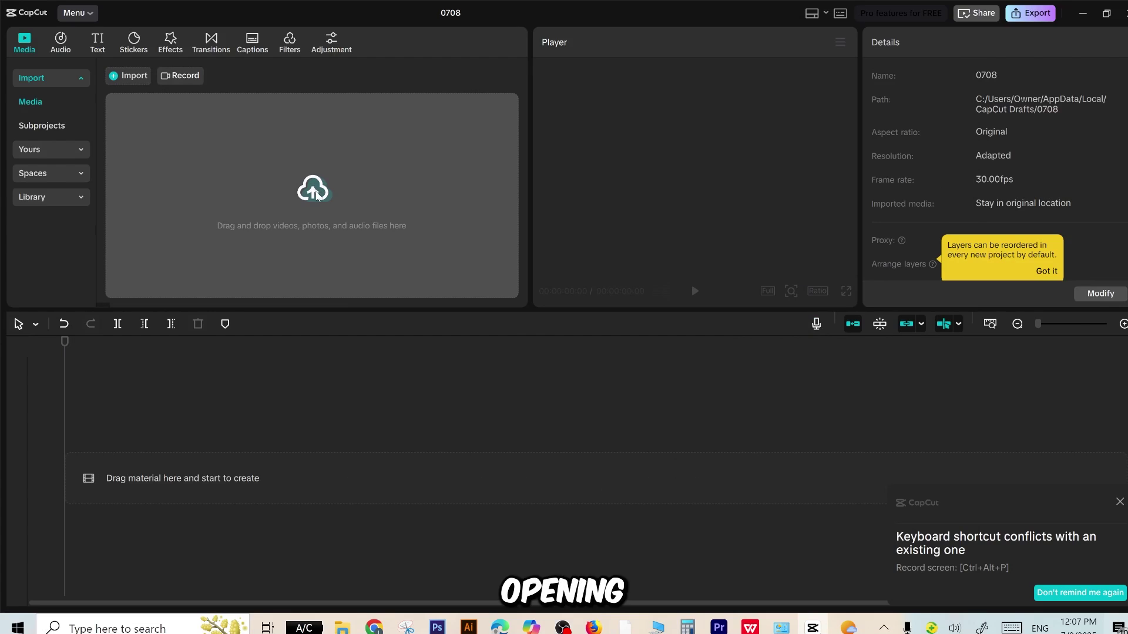
# Step: Import the Hailuo cat videos, including the orange tabby clip, into CapCut's media library
pyautogui.click(317, 196)
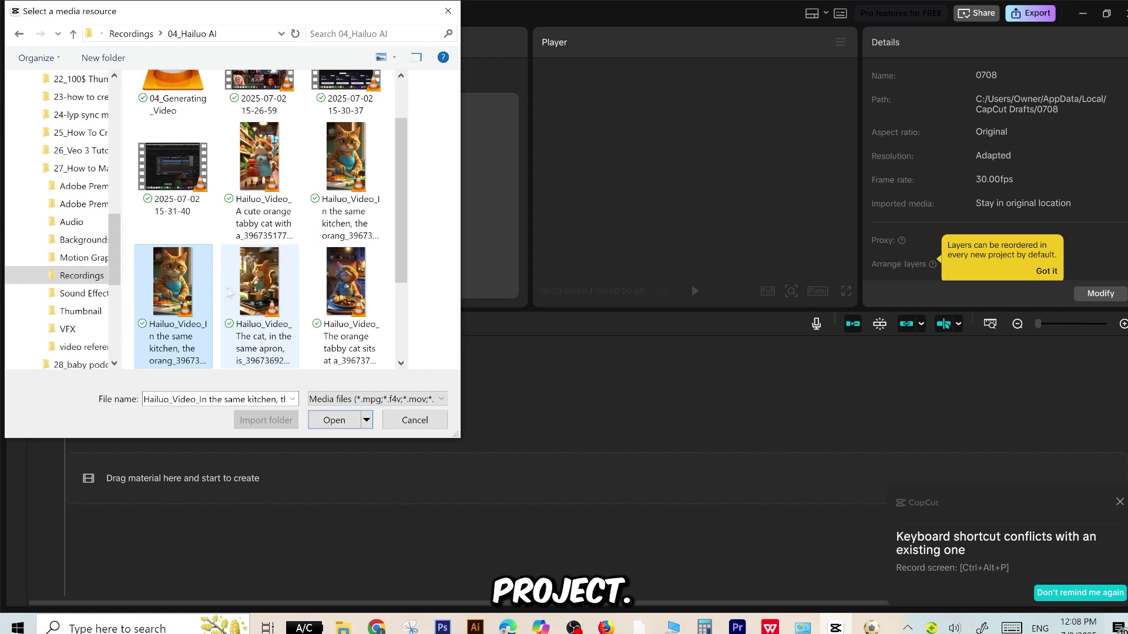
pyautogui.keyDown('shift'); pyautogui.click(347, 293); pyautogui.keyUp('shift')
pyautogui.scroll(-2, 394, 269)
pyautogui.scroll(-1, 395, 269)
pyautogui.keyDown('ctrl'); pyautogui.click(172, 317); pyautogui.keyUp('ctrl')
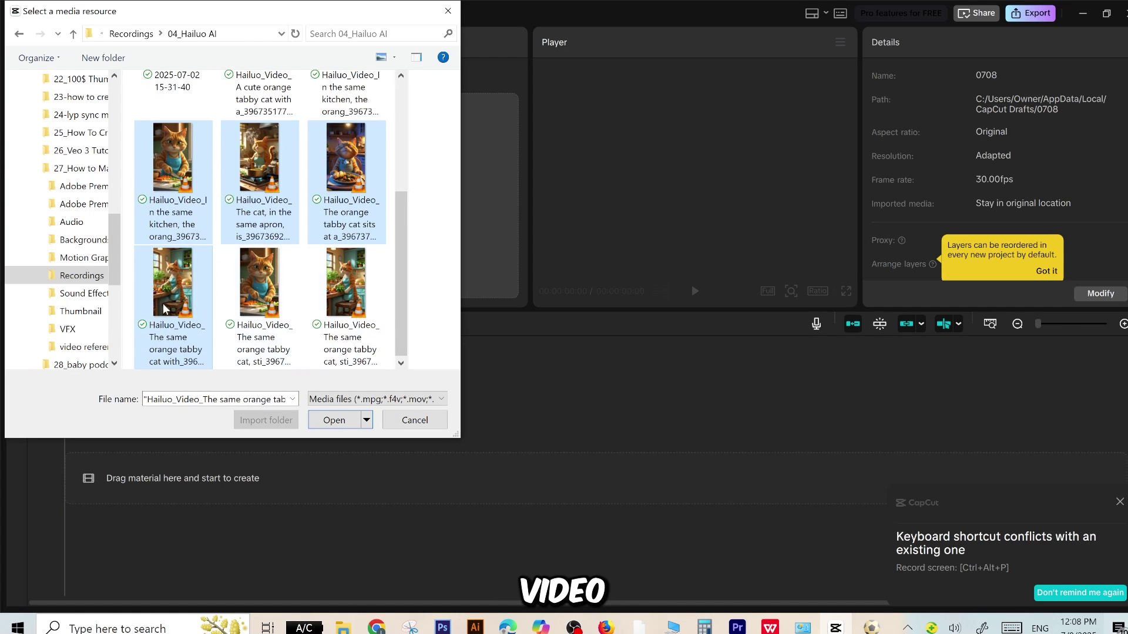
pyautogui.click(334, 420)
pyautogui.click(128, 76)
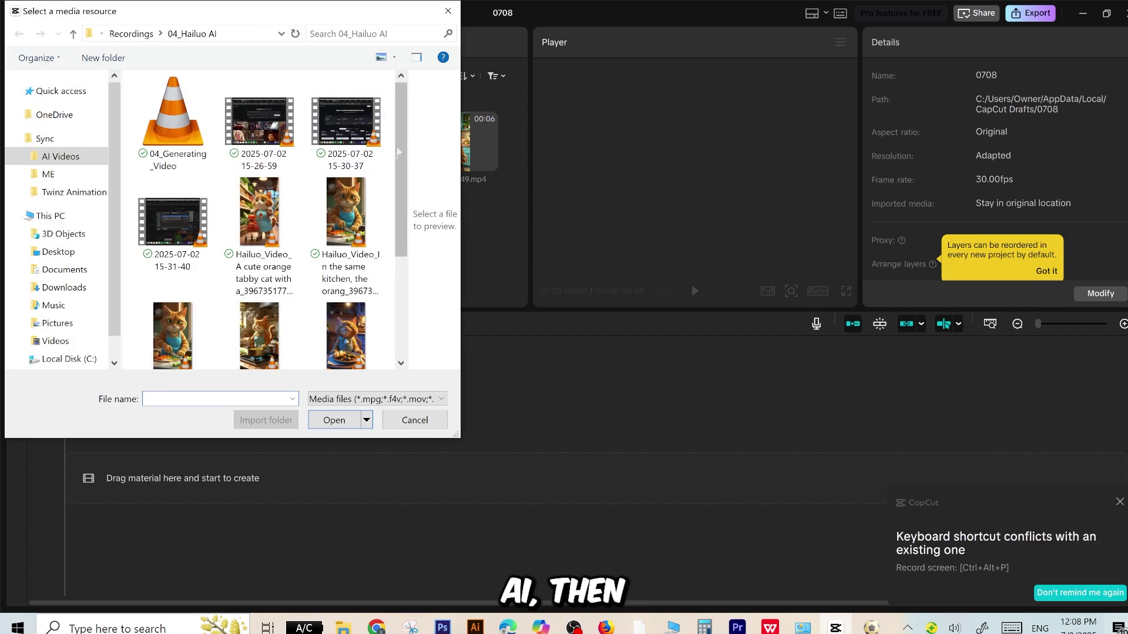
pyautogui.scroll(-1, 399, 200)
pyautogui.click(259, 147)
pyautogui.click(334, 420)
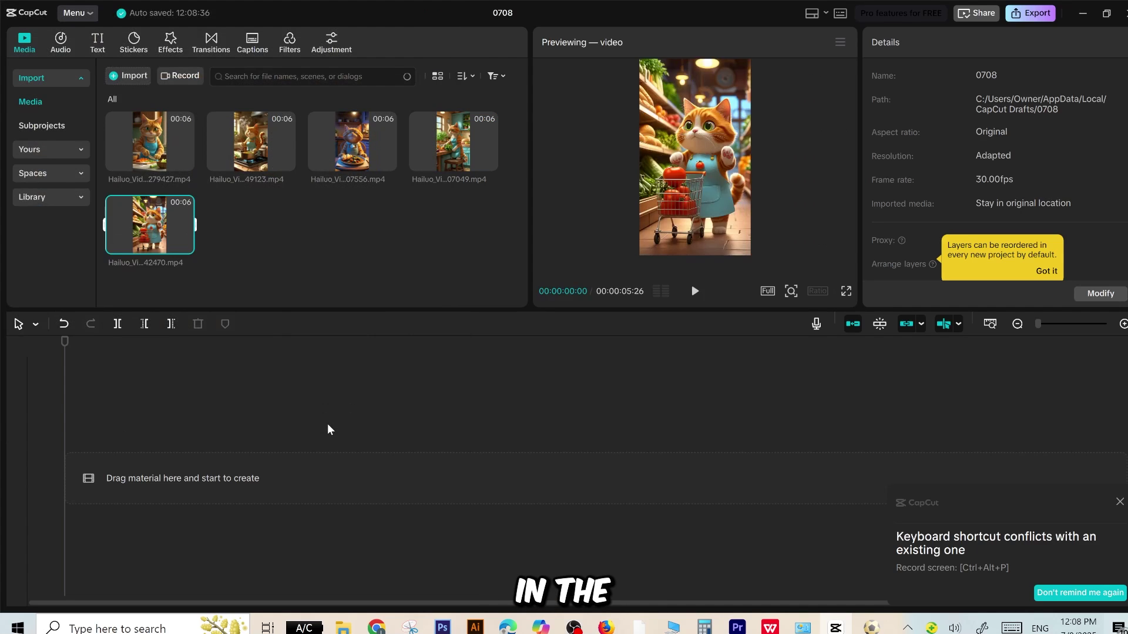
pyautogui.click(111, 76)
pyautogui.moveTo(404, 206); pyautogui.dragTo(392, 323)
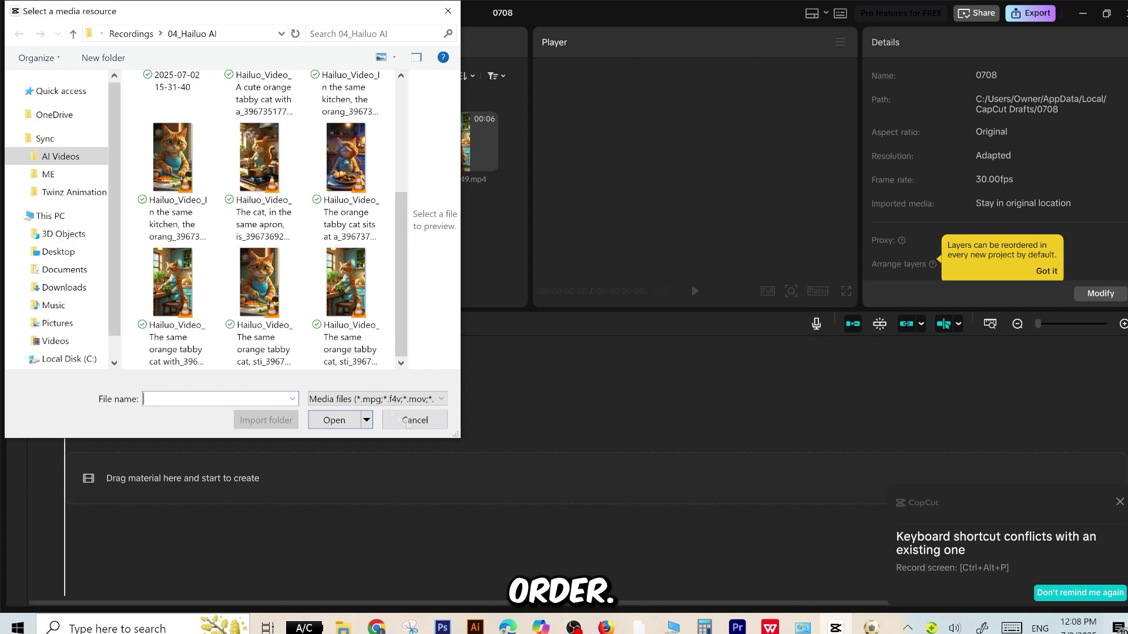
pyautogui.click(386, 161)
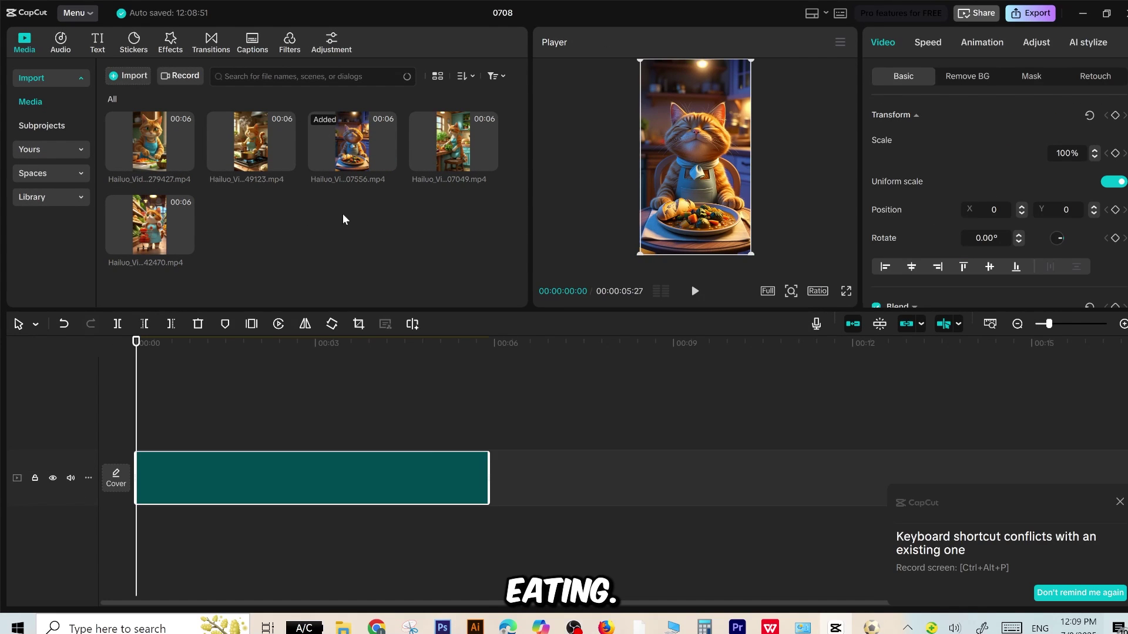
# Step: Place the shopping, kitchen, vegetable-prep and pot-stirring clips on the timeline in story order
pyautogui.click(285, 162)
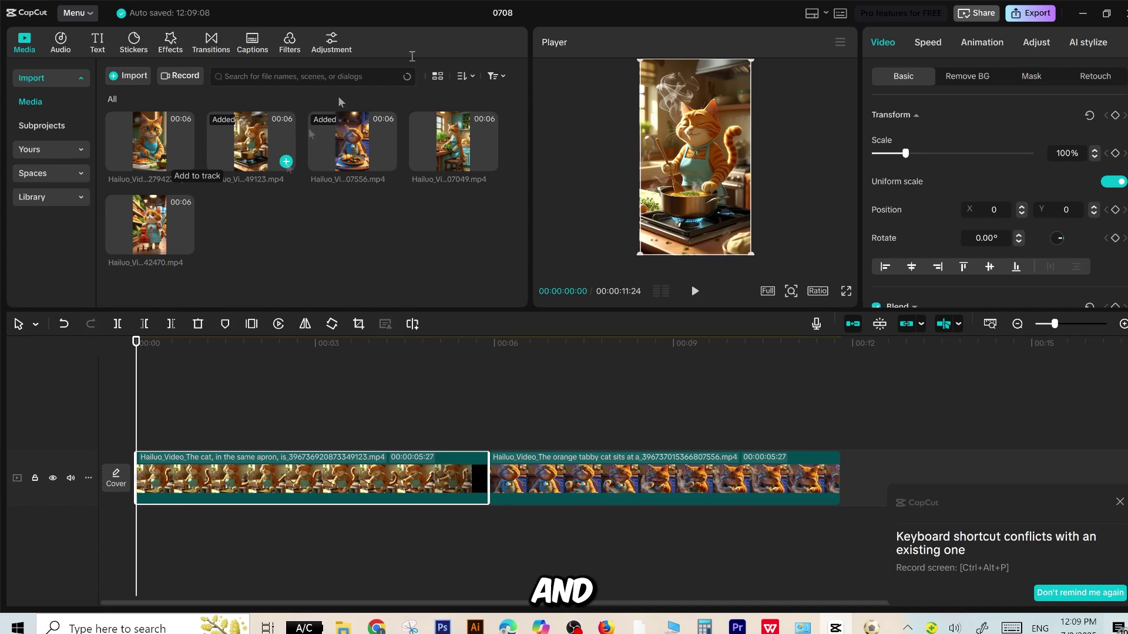
pyautogui.click(488, 163)
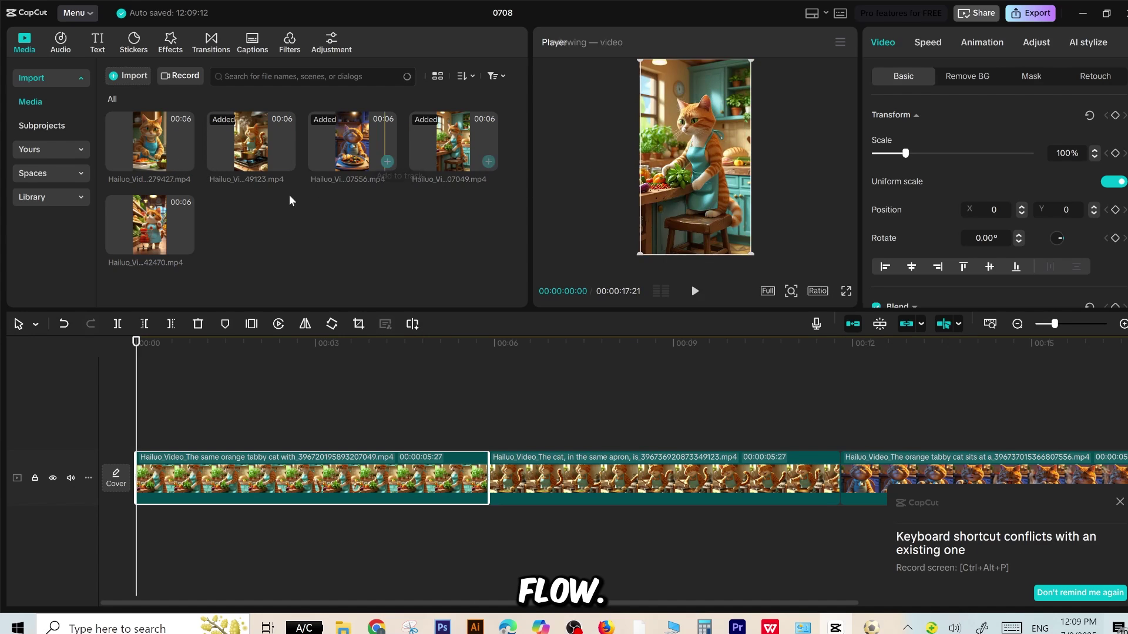
pyautogui.click(185, 160)
pyautogui.click(185, 245)
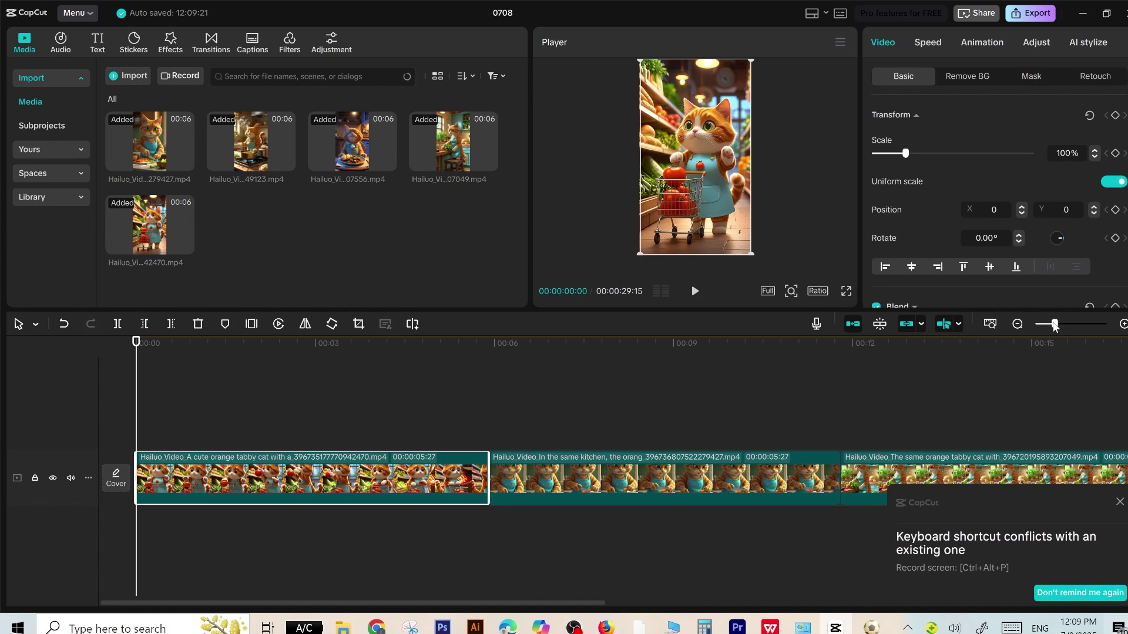
pyautogui.moveTo(1055, 327); pyautogui.dragTo(1039, 325)
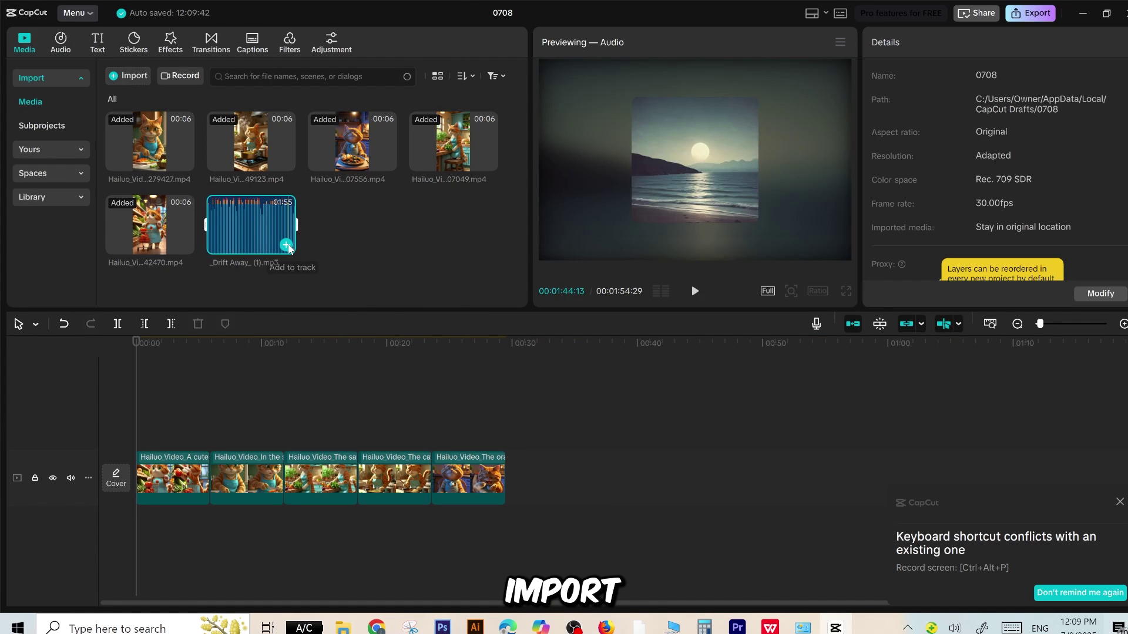
# Step: Add Drift Away under the clips at -2.8dB, trim it to the video's end, and play back
pyautogui.click(286, 246)
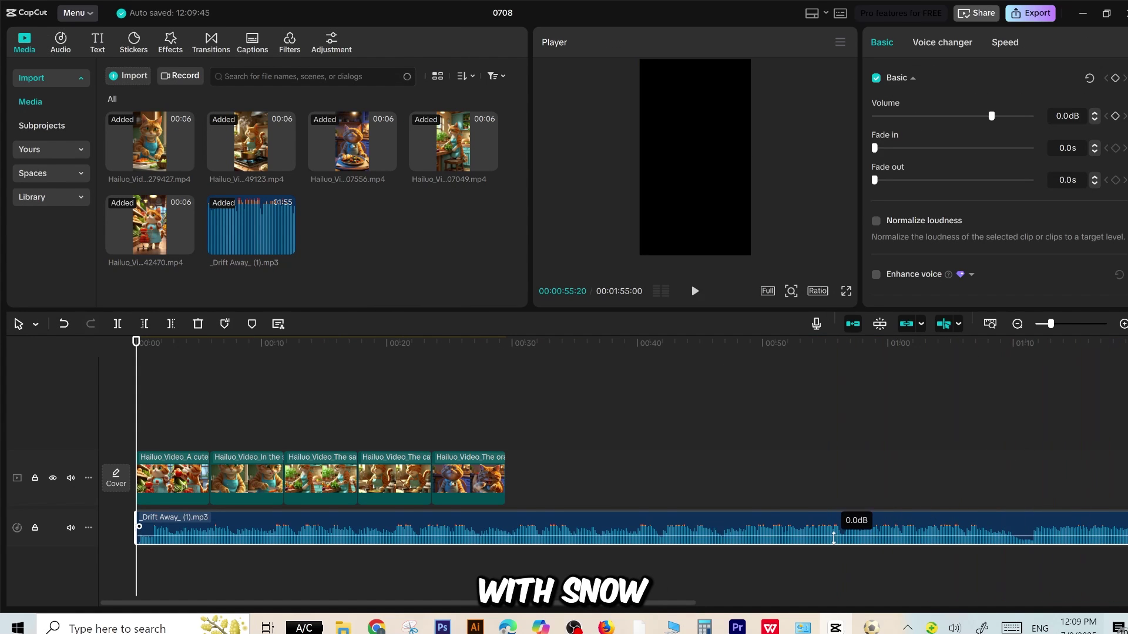
pyautogui.moveTo(833, 538); pyautogui.dragTo(833, 544)
pyautogui.moveTo(1050, 325); pyautogui.dragTo(1047, 324)
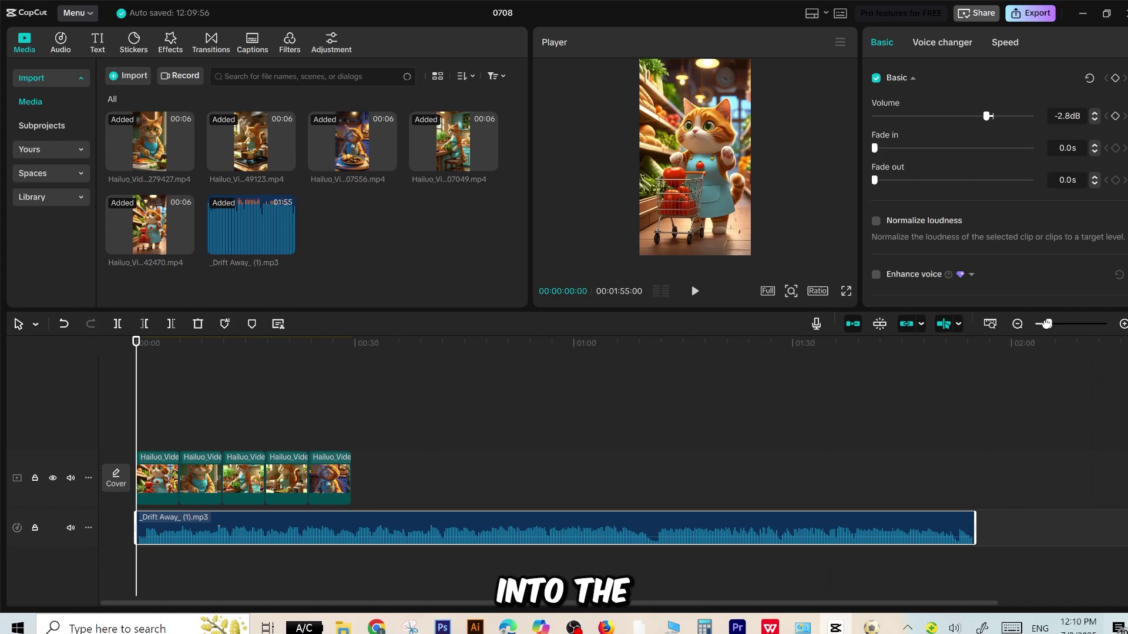
pyautogui.moveTo(973, 528); pyautogui.dragTo(498, 529)
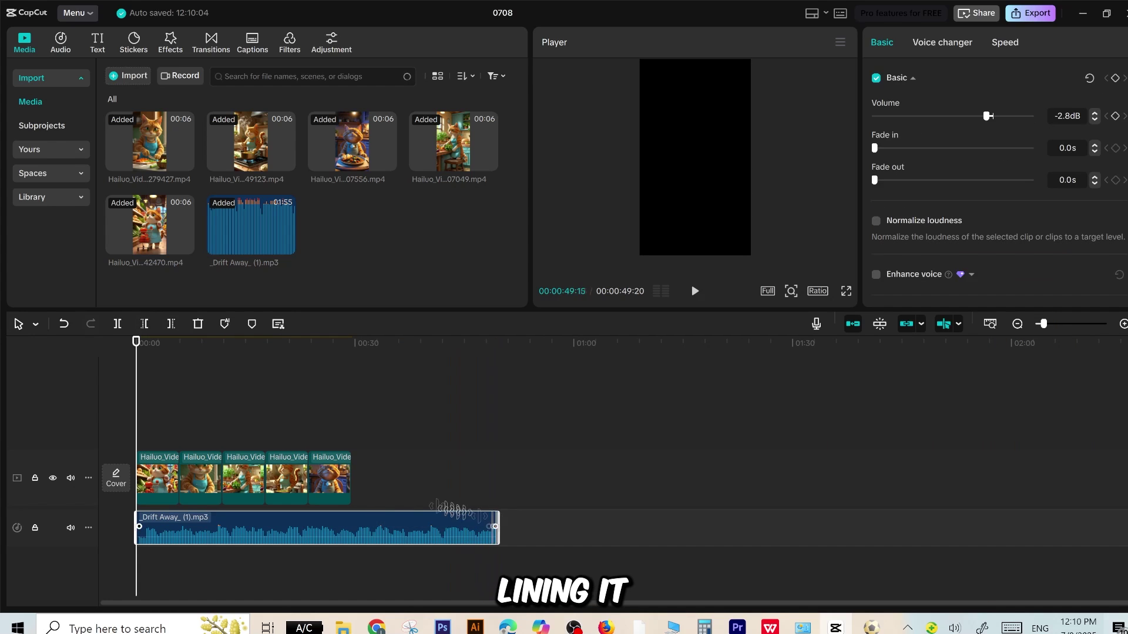
pyautogui.moveTo(351, 512); pyautogui.dragTo(350, 514)
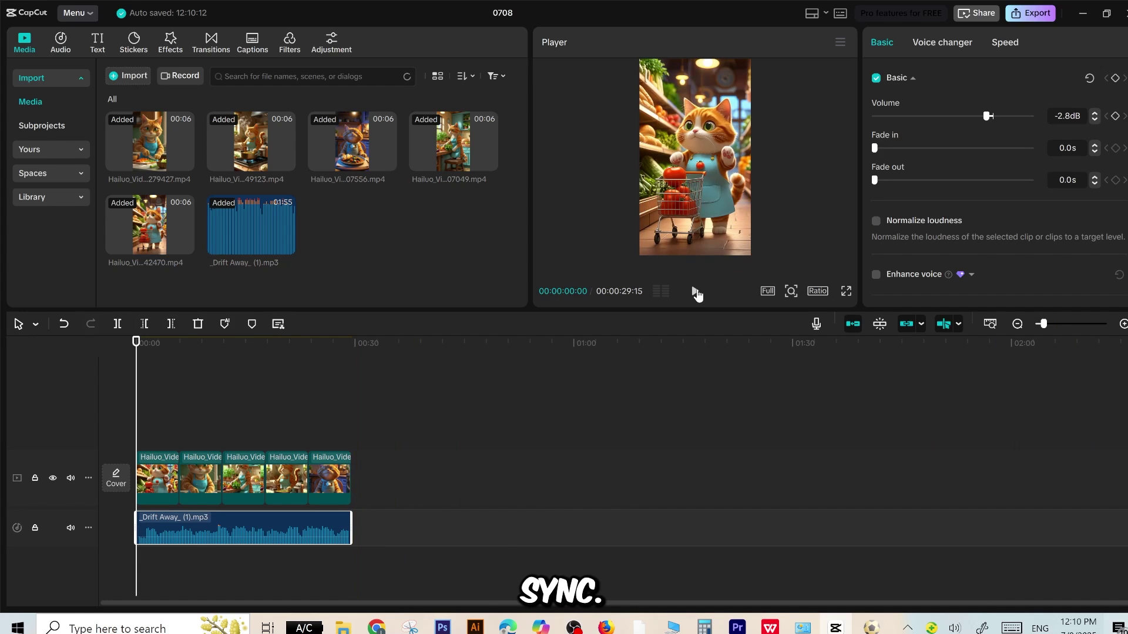
pyautogui.click(696, 292)
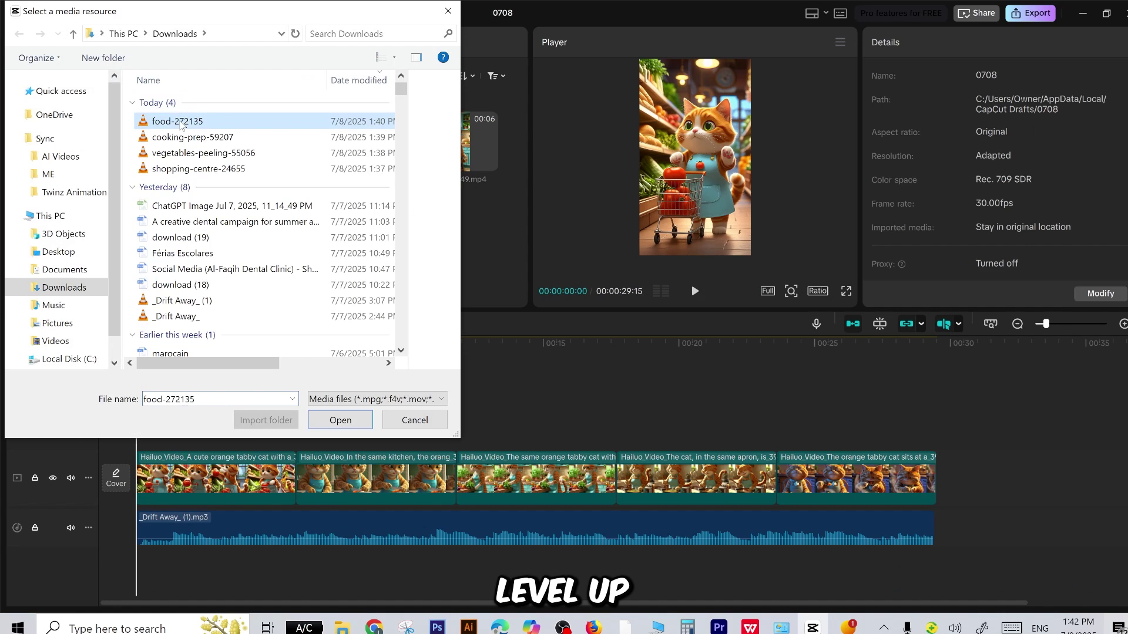
# Step: Import the four mp3 sound effects and place a shortened vegetable-peeling sound on the effects track
pyautogui.keyDown('shift'); pyautogui.click(199, 169); pyautogui.keyUp('shift')
pyautogui.click(340, 420)
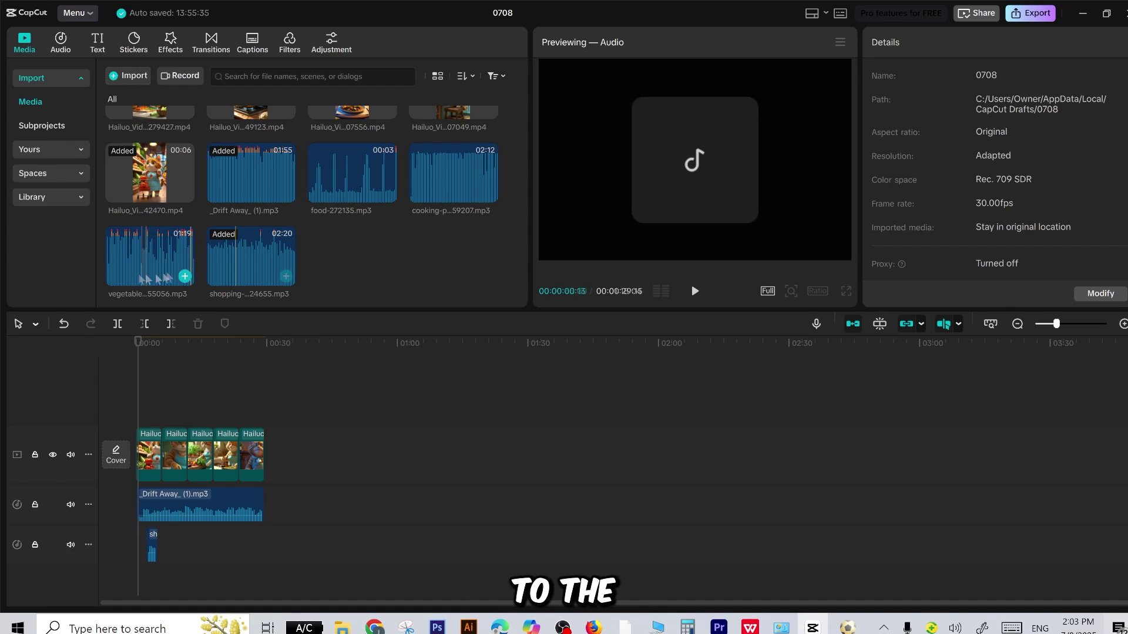
pyautogui.click(185, 277)
pyautogui.moveTo(296, 541); pyautogui.dragTo(319, 516)
pyautogui.moveTo(468, 524); pyautogui.dragTo(205, 549)
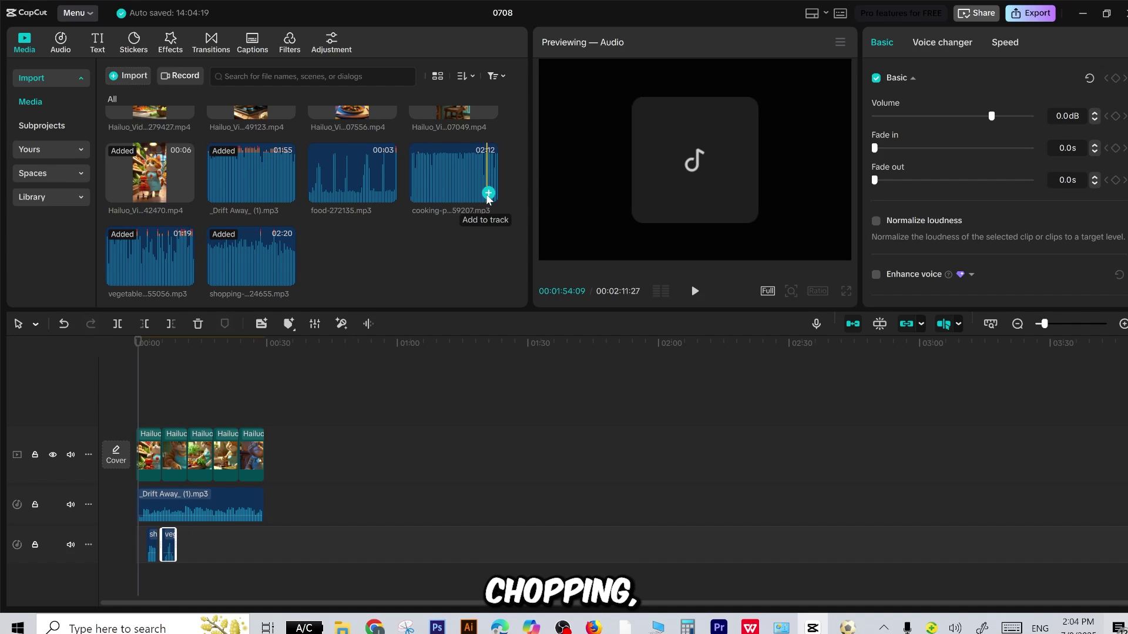
# Step: Add the trimmed cooking-prep sound and the food sound beside it on the effects track
pyautogui.click(489, 194)
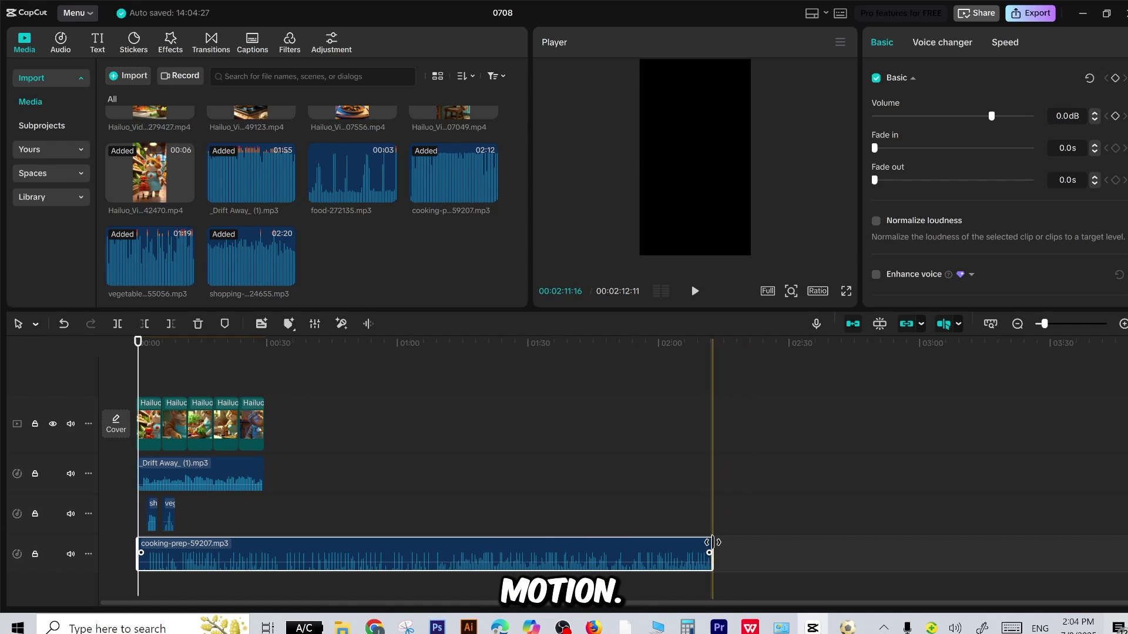
pyautogui.moveTo(713, 553); pyautogui.dragTo(511, 553)
pyautogui.moveTo(283, 551); pyautogui.dragTo(175, 550)
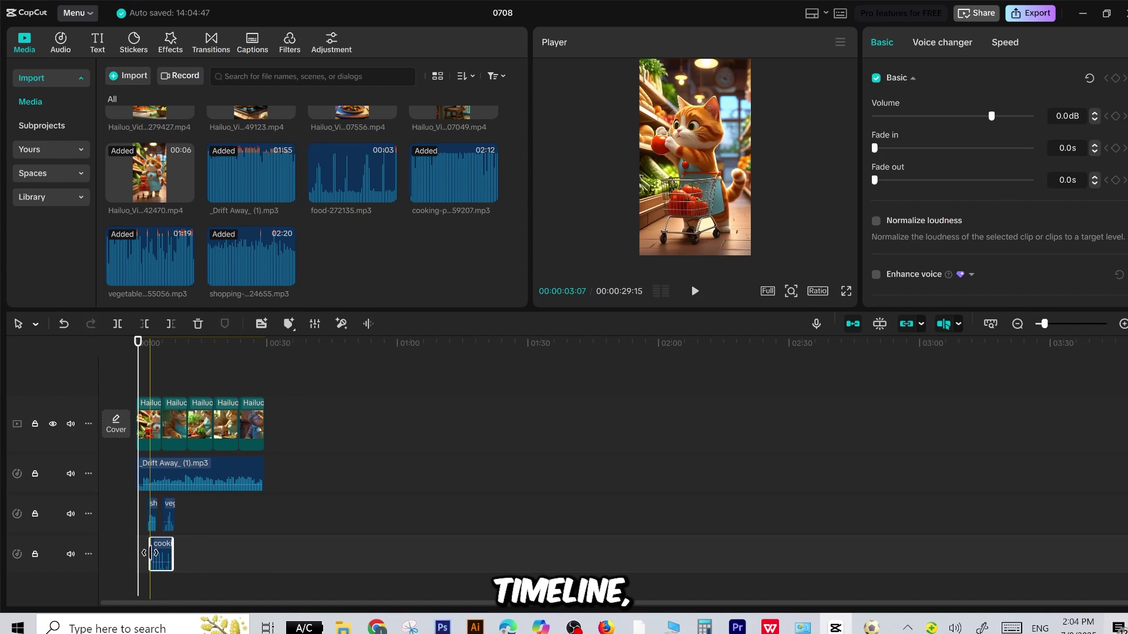
pyautogui.moveTo(159, 555); pyautogui.dragTo(206, 514)
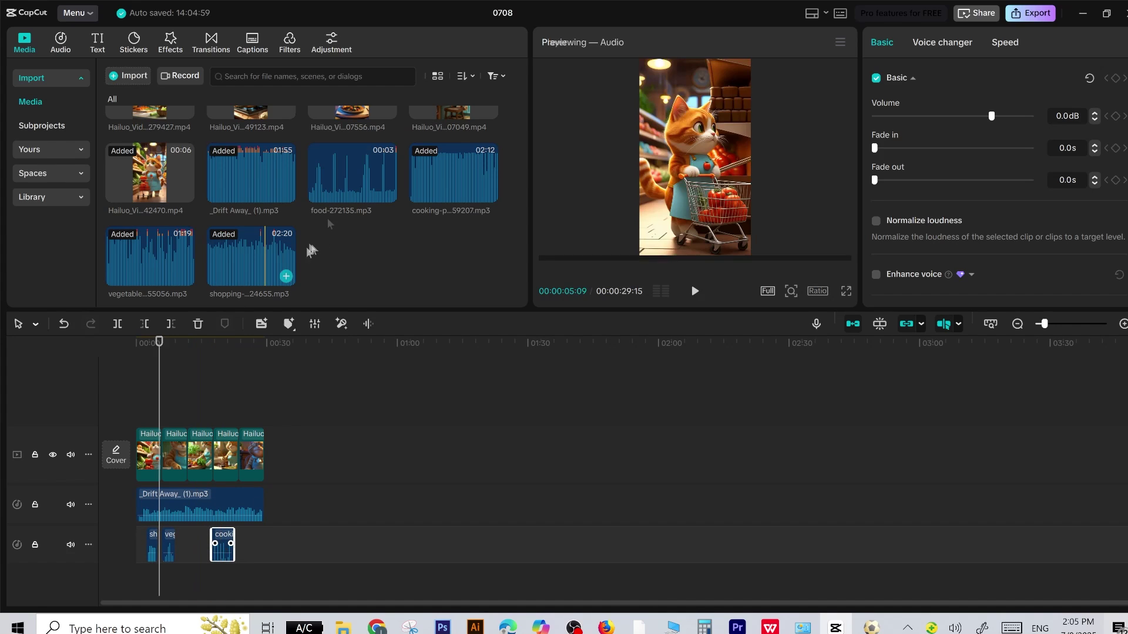
pyautogui.click(387, 193)
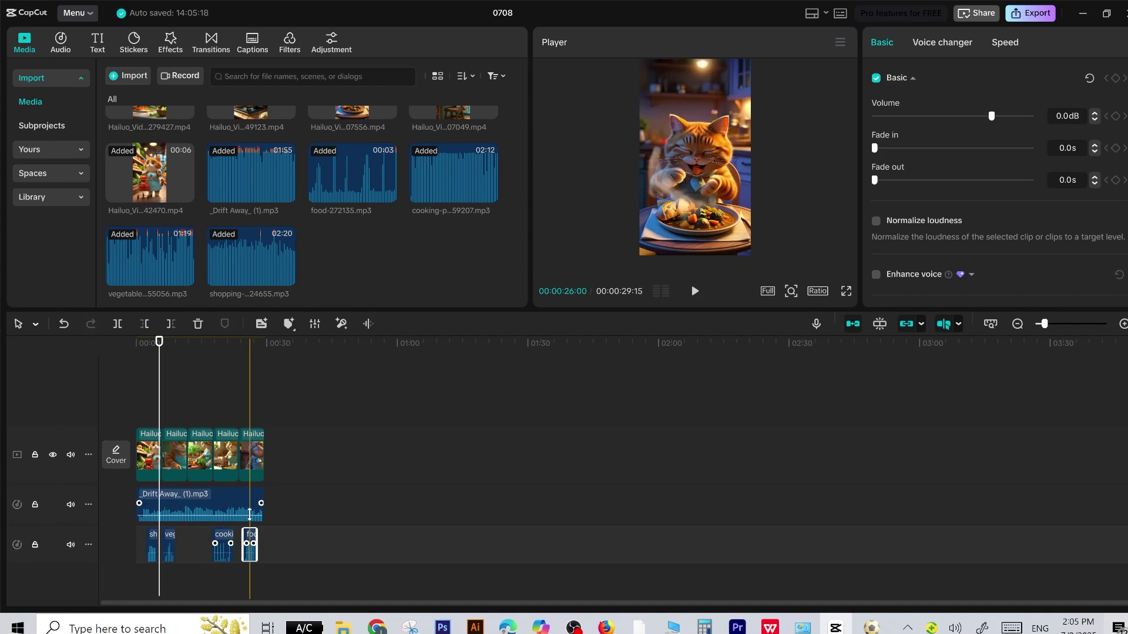
pyautogui.moveTo(159, 342); pyautogui.dragTo(167, 348)
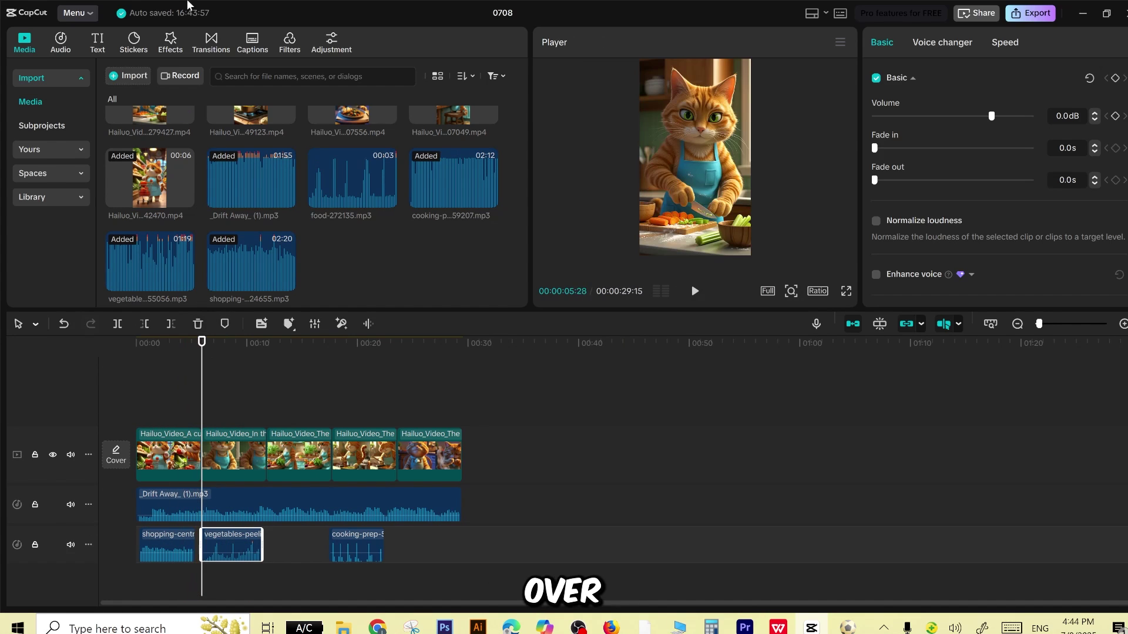
# Step: Add the 0.5s Mix overlay transition, apply it to all clips, and preview from the start
pyautogui.click(213, 44)
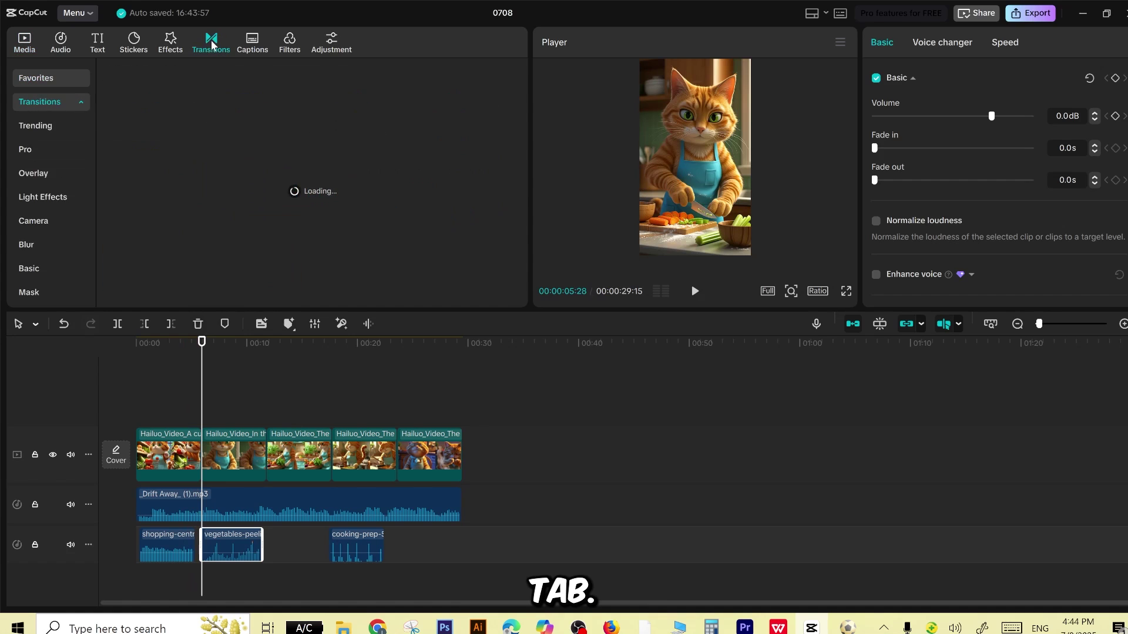
pyautogui.click(29, 173)
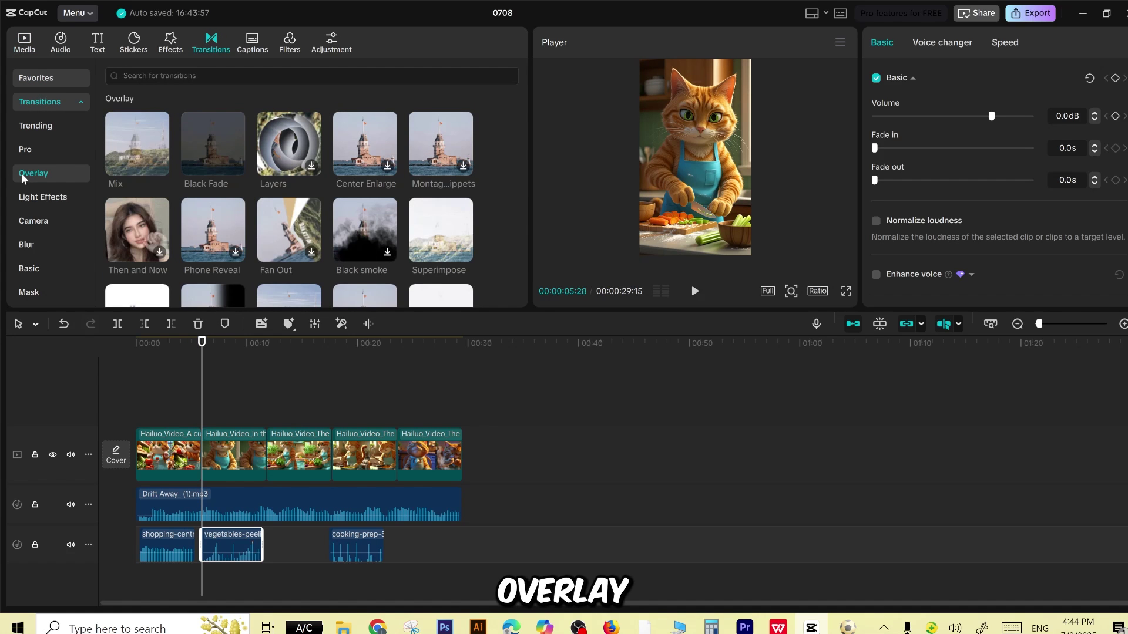
pyautogui.moveTo(148, 162)
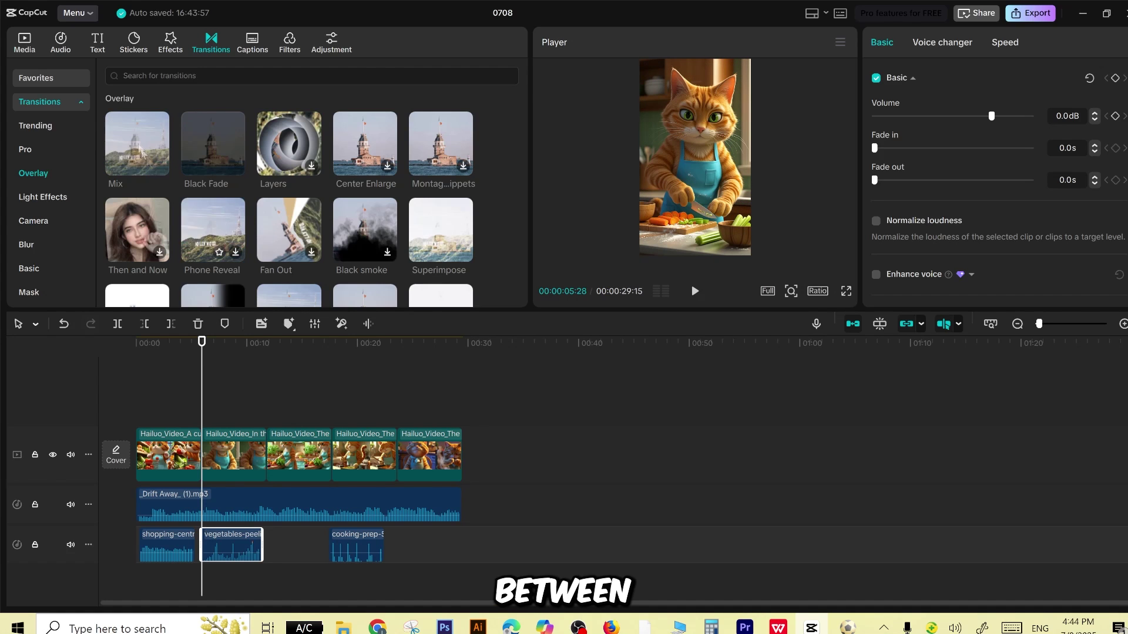
pyautogui.click(159, 166)
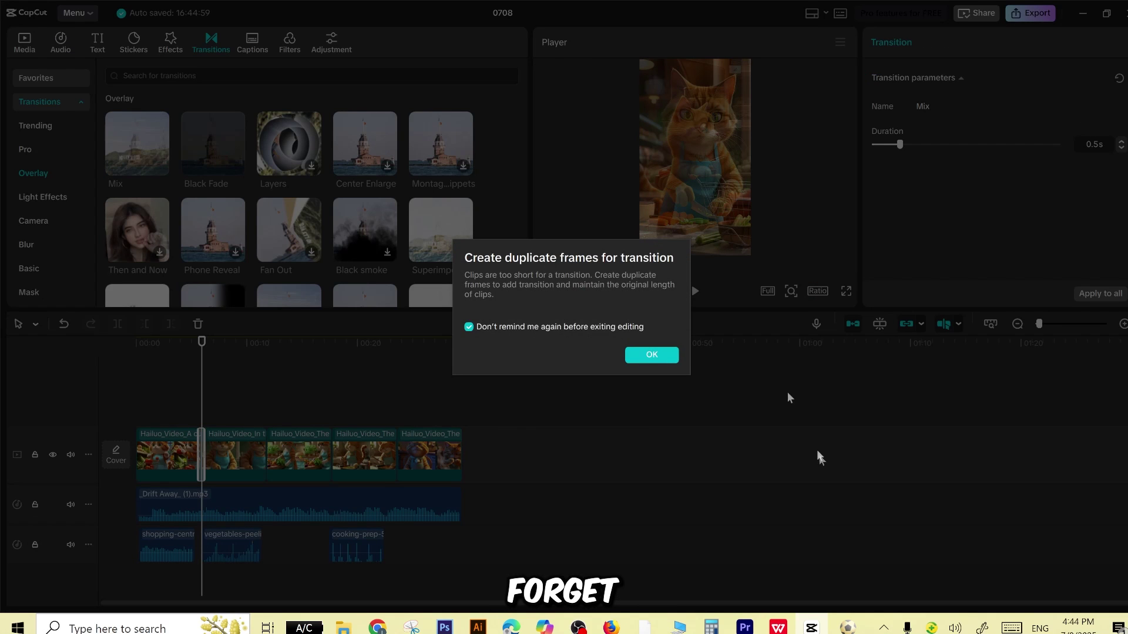
pyautogui.click(649, 356)
pyautogui.click(1096, 295)
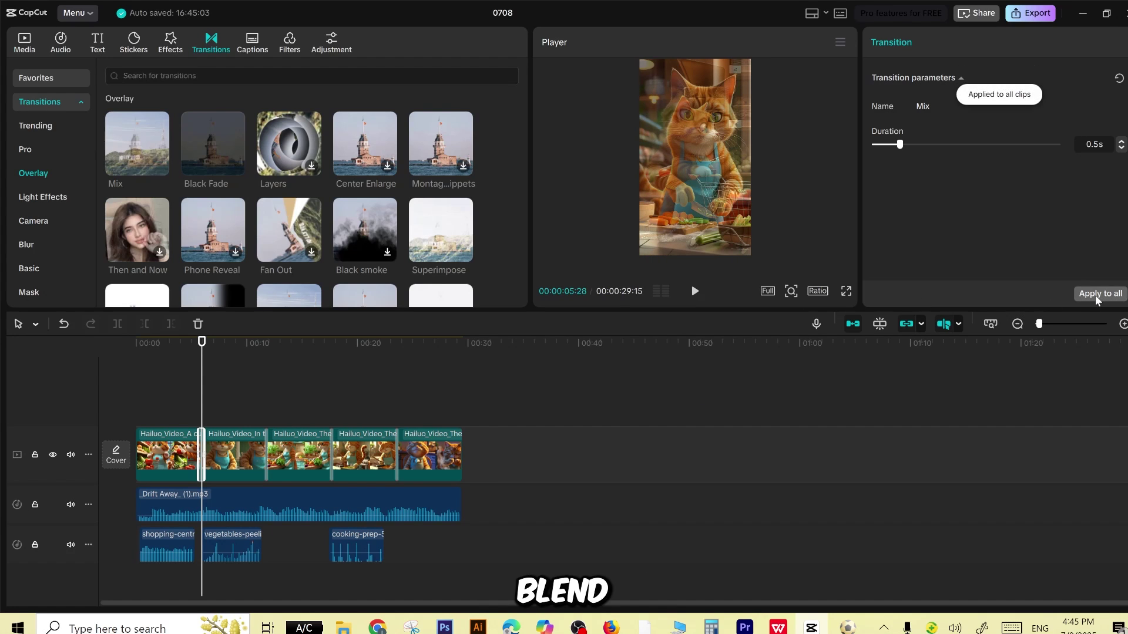
pyautogui.press('Home')
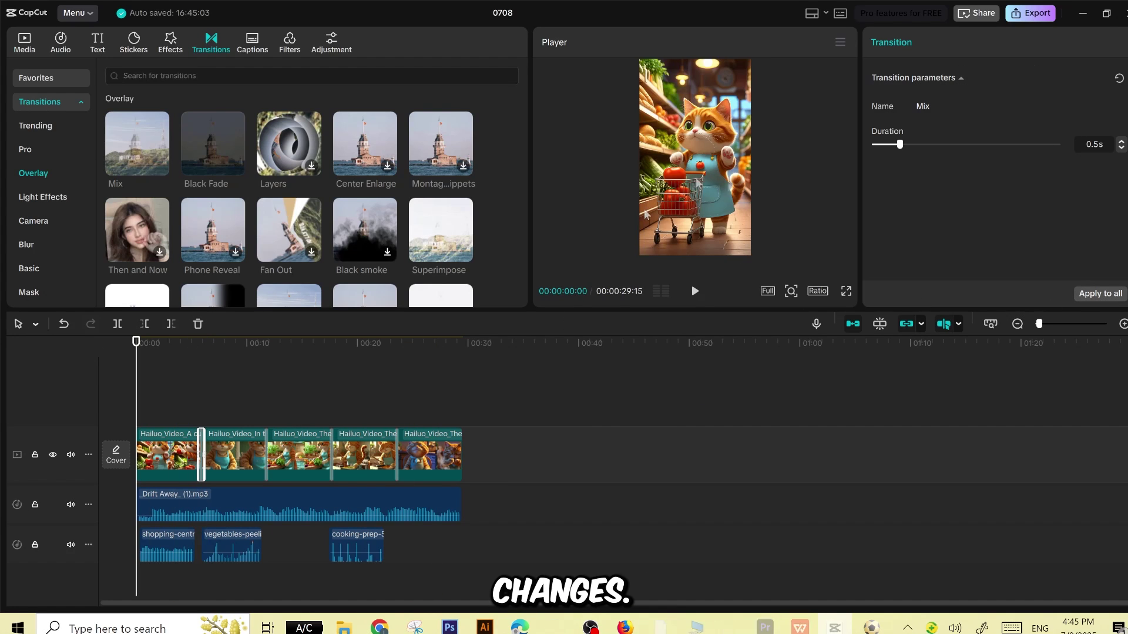
pyautogui.click(696, 292)
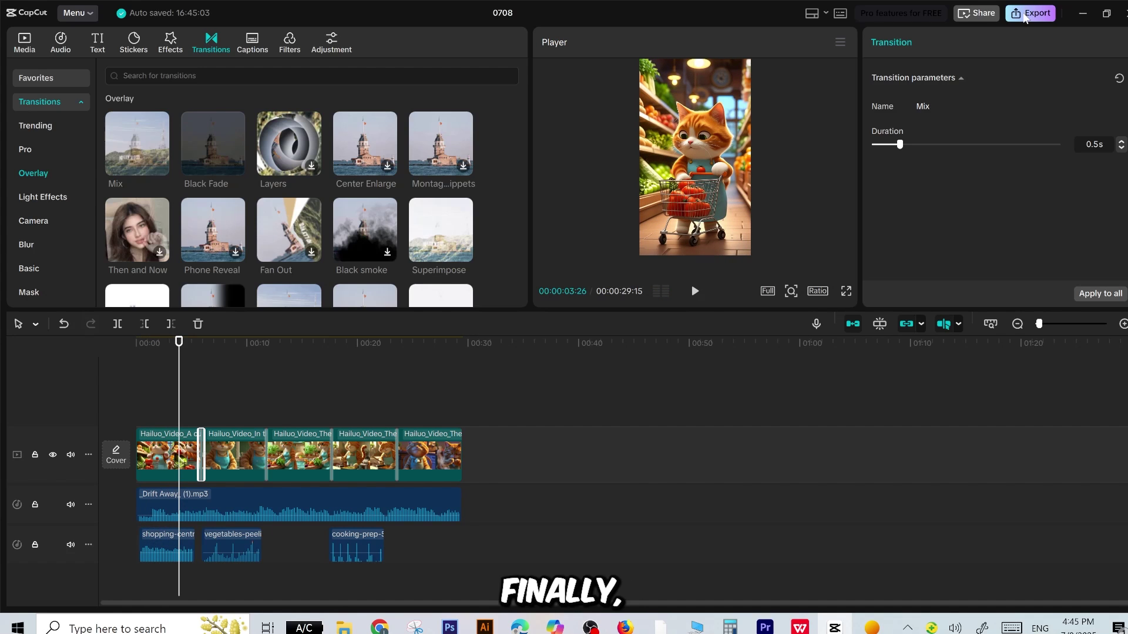
# Step: In the export settings, rename the file to 'cat' and set resolution to 4K
pyautogui.click(1029, 13)
pyautogui.moveTo(623, 104); pyautogui.dragTo(537, 105)
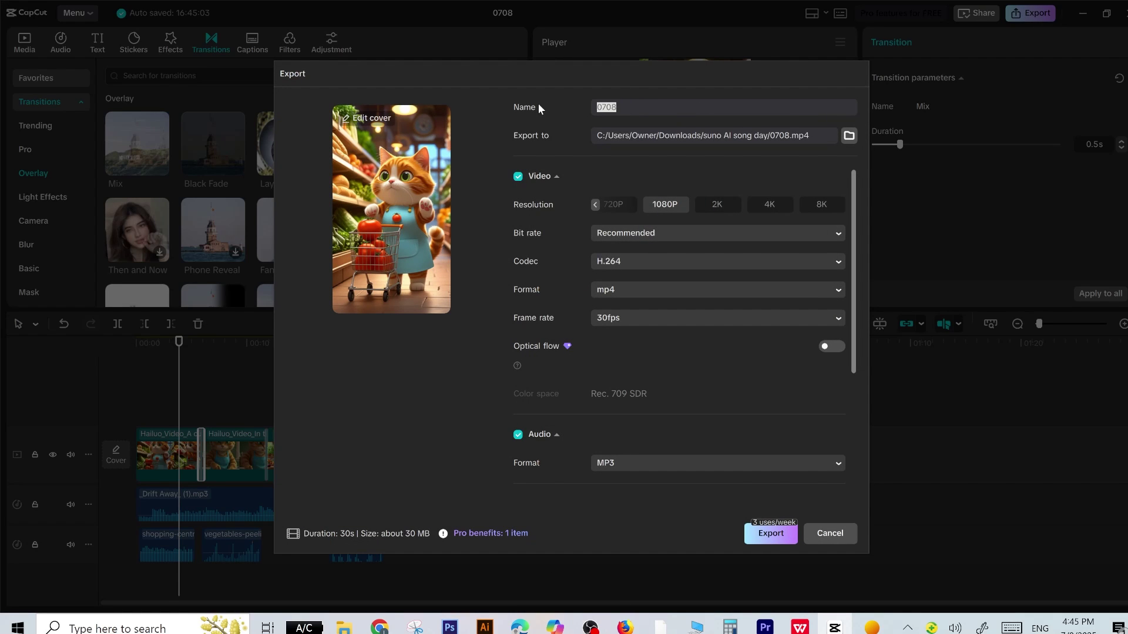
pyautogui.write('cat')
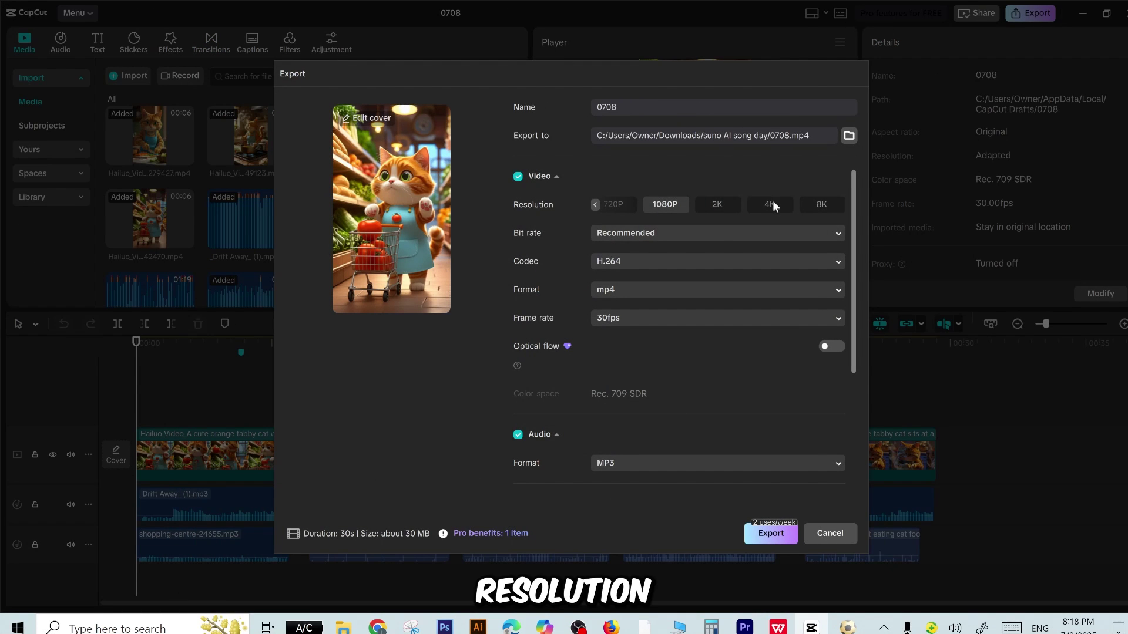
pyautogui.click(773, 202)
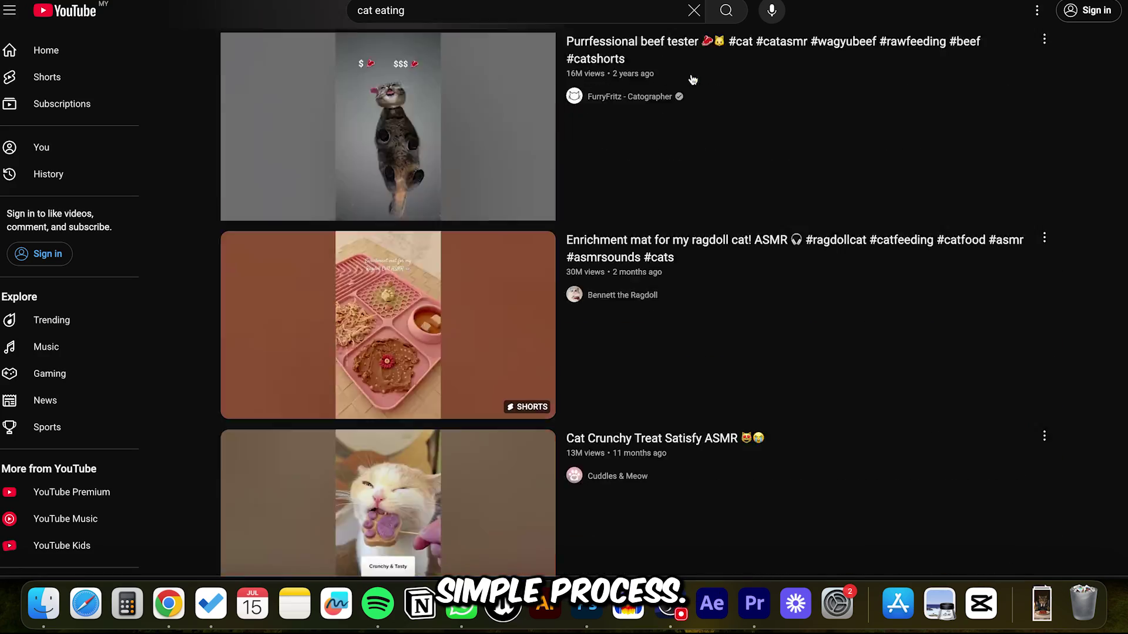
# Step: Play the fluffy orange cat harvesting short from the channel's Shorts
pyautogui.scroll(4, 441, 26)
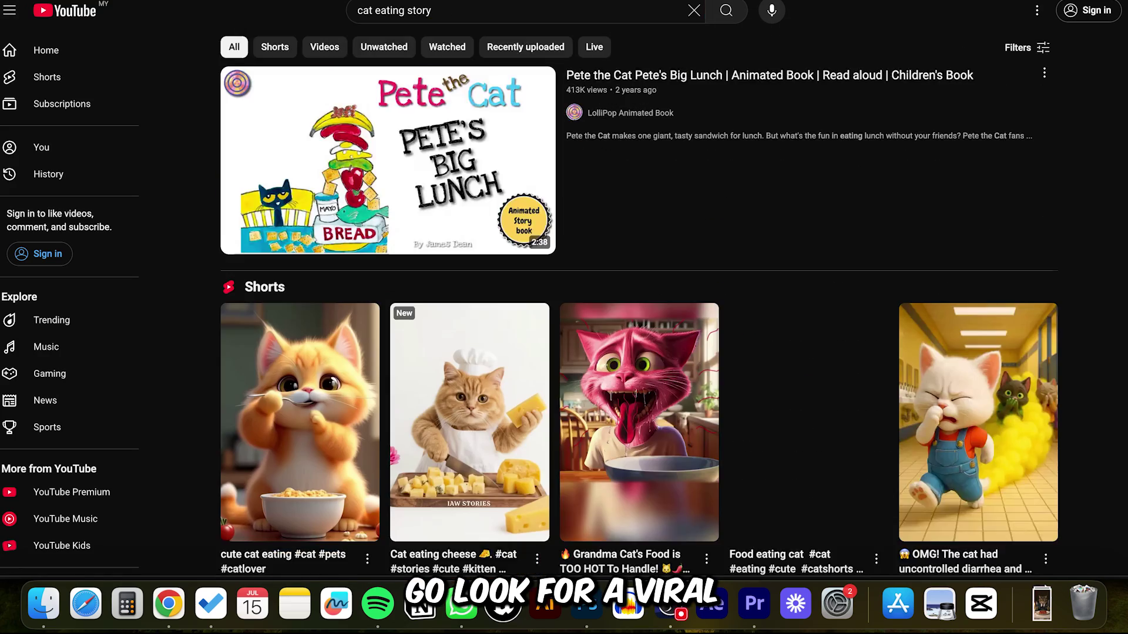
pyautogui.scroll(-3, 684, 61)
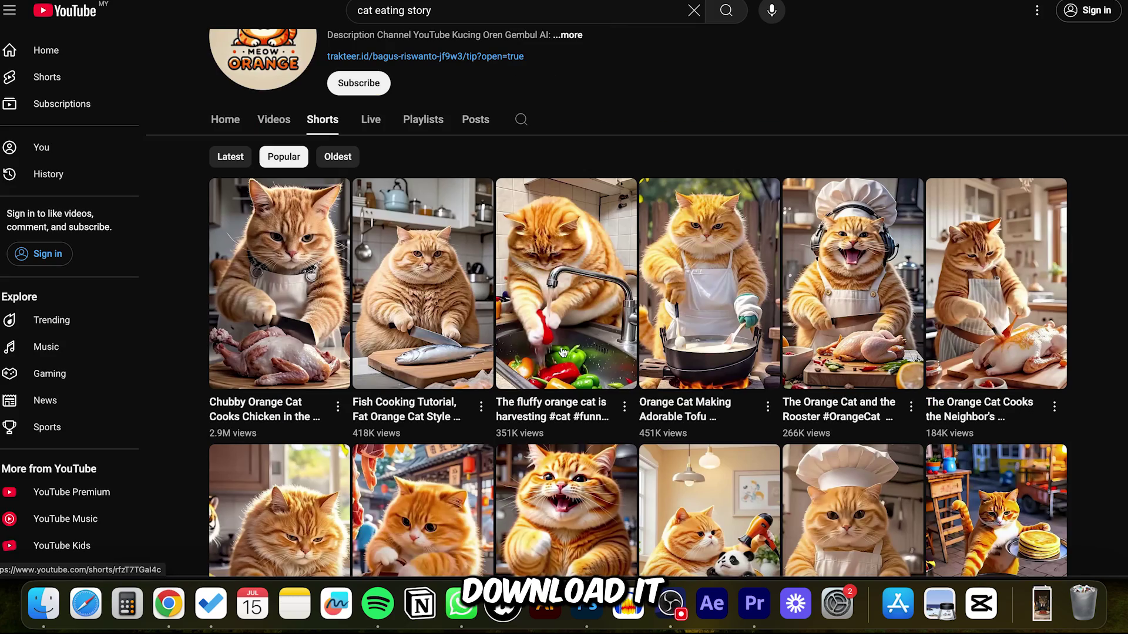
pyautogui.click(585, 331)
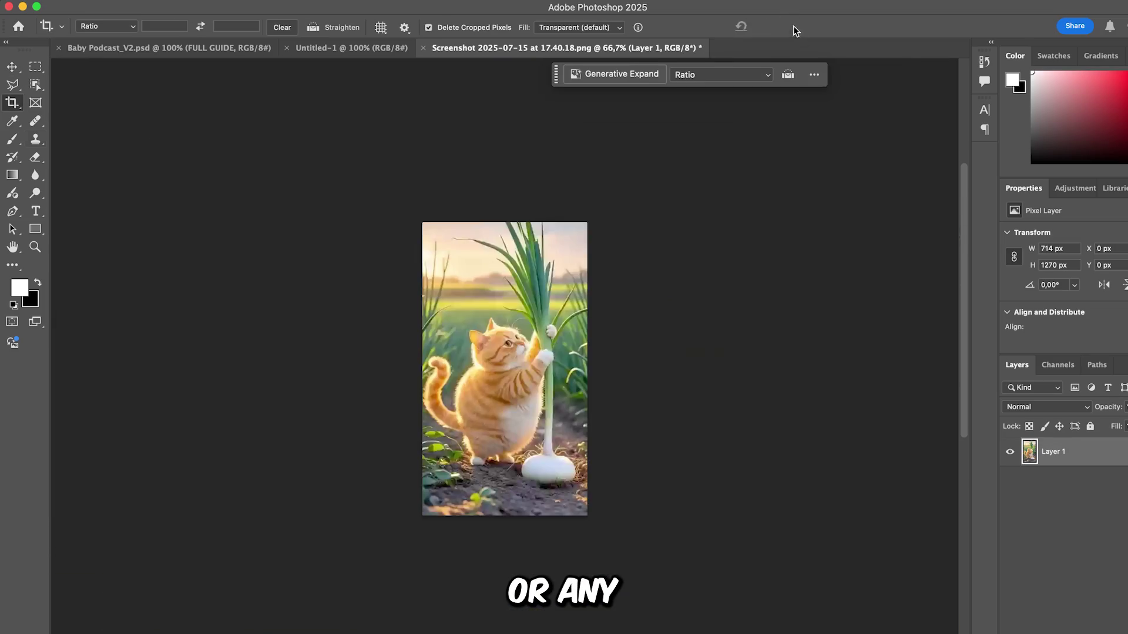
# Step: Save a PNG copy of the cropped cat frame into the AI Videos project folder
pyautogui.press('v')
pyautogui.press('super+shift+s')
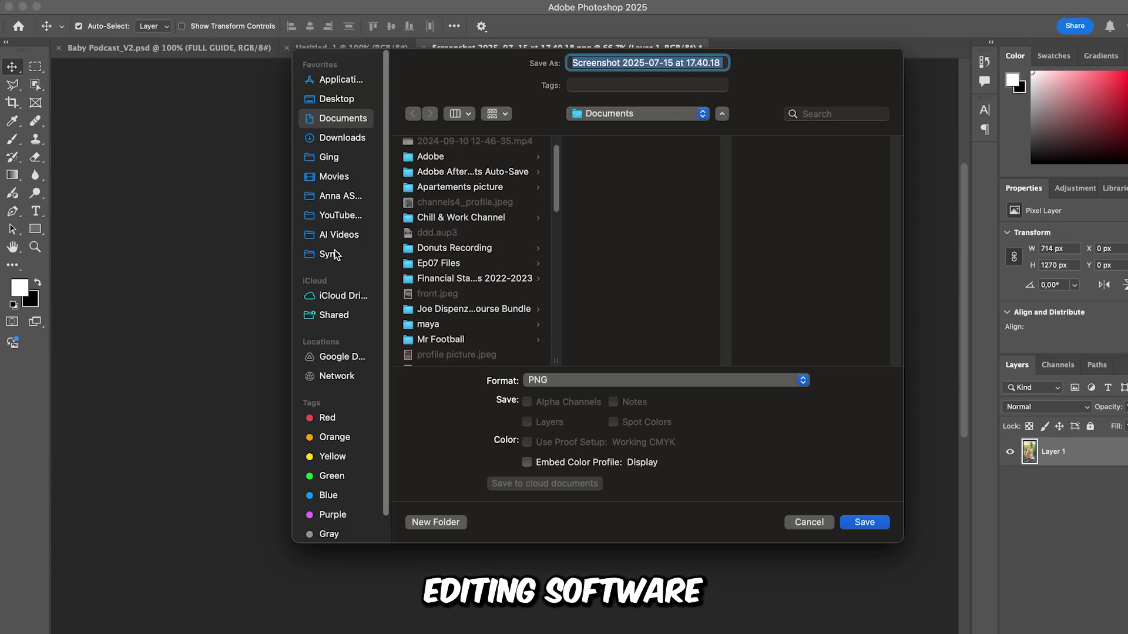
pyautogui.click(624, 262)
pyautogui.scroll(-5, 787, 286)
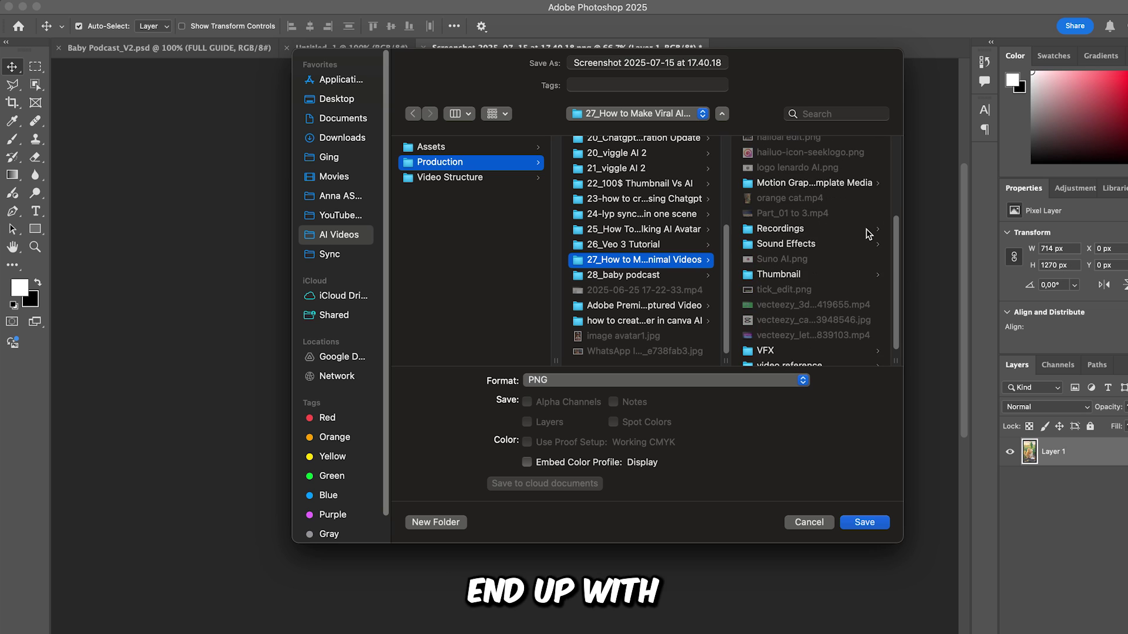
pyautogui.scroll(5, 854, 238)
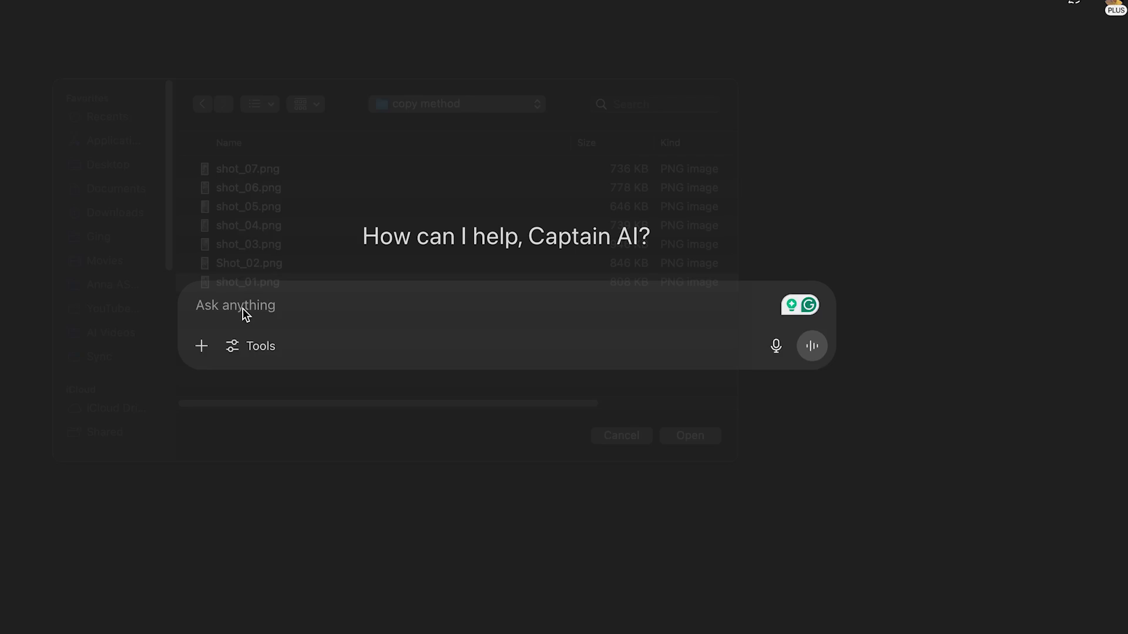
# Step: Paste the cat image into a new chat and ask for a prompt recreating it with a black cat
pyautogui.press('super+v')
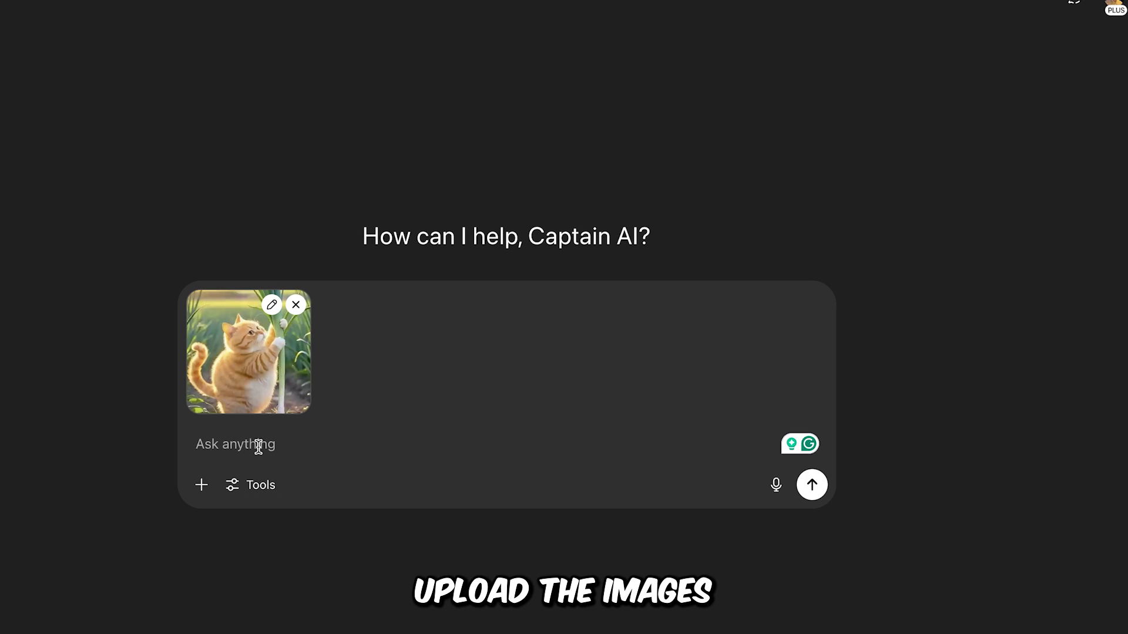
pyautogui.write('give me a pr')
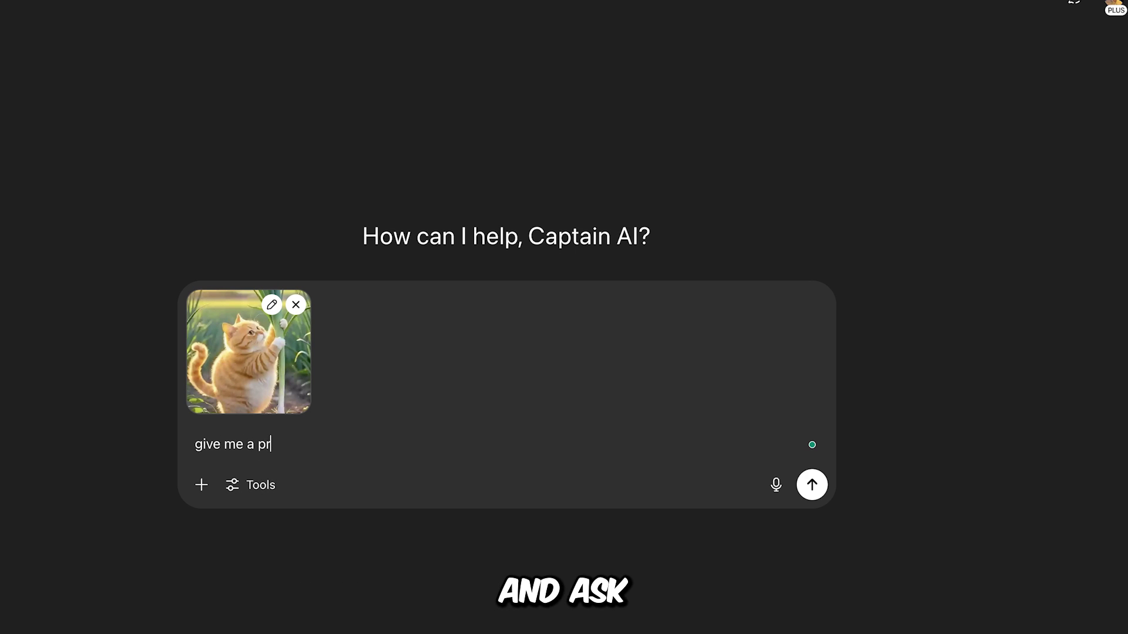
pyautogui.write('ompt for this image, also change the cat to')
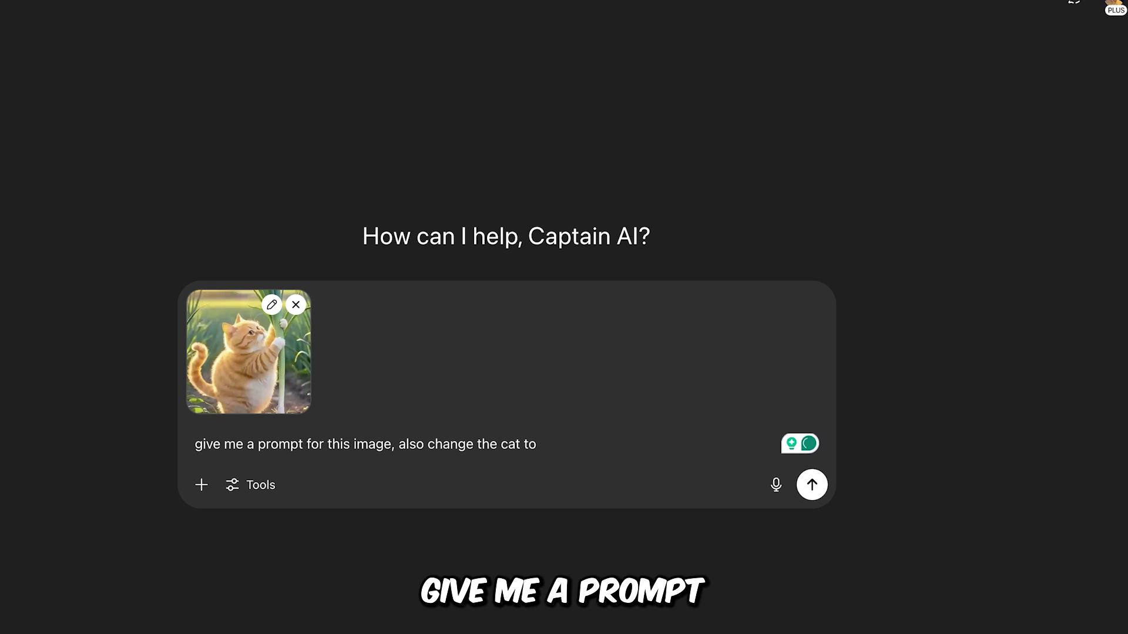
pyautogui.write(' a black c')
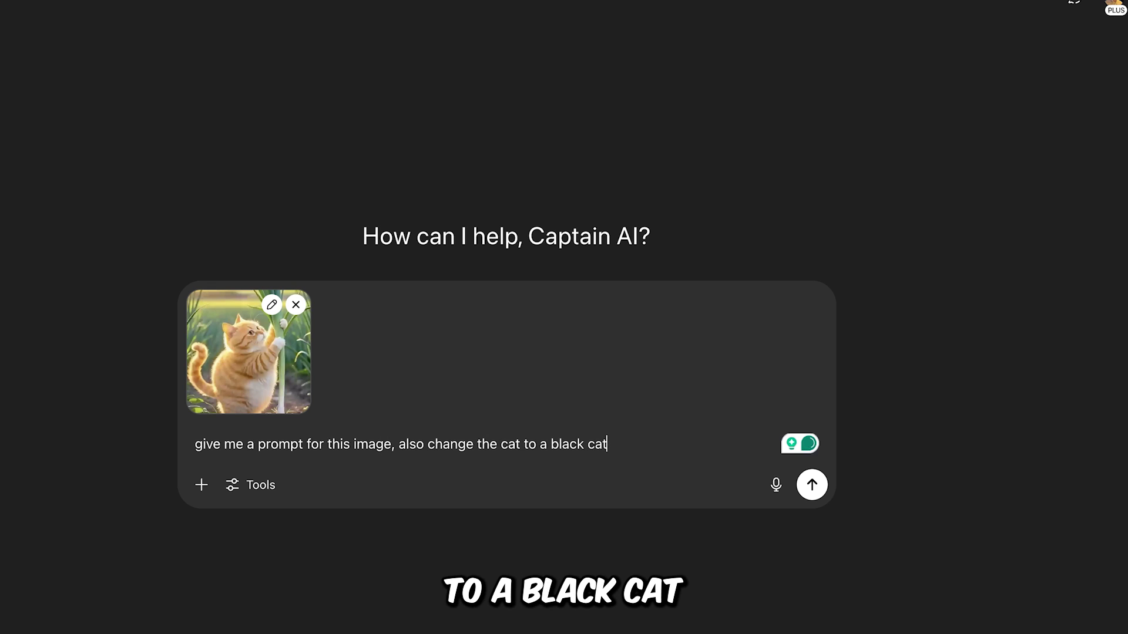
pyautogui.write('at')
pyautogui.press('Return')
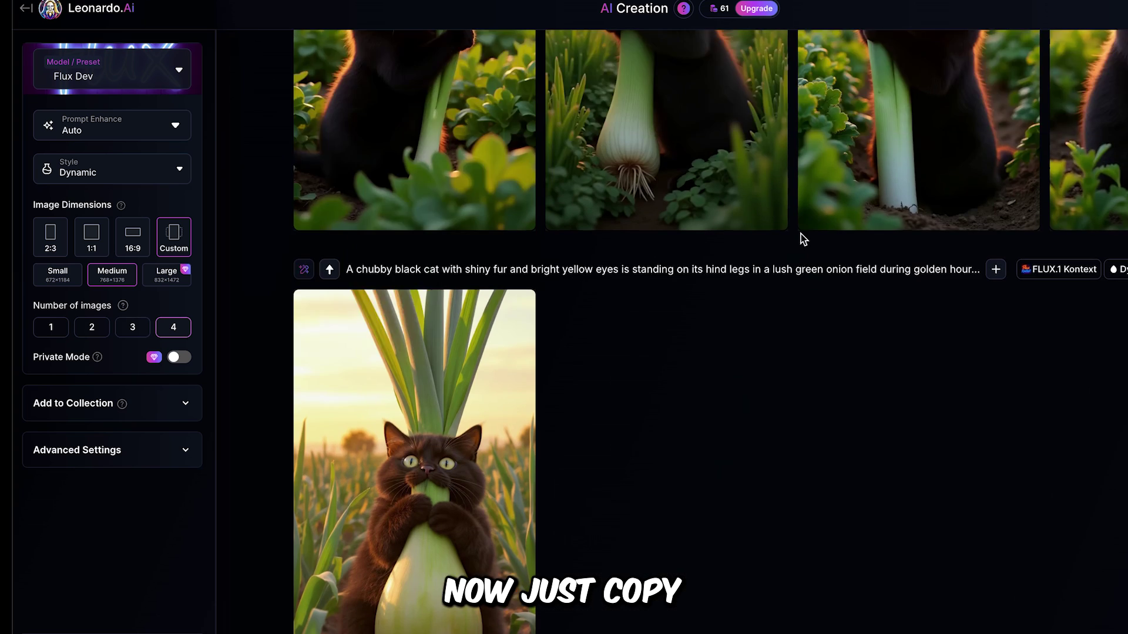
pyautogui.scroll(5, 801, 239)
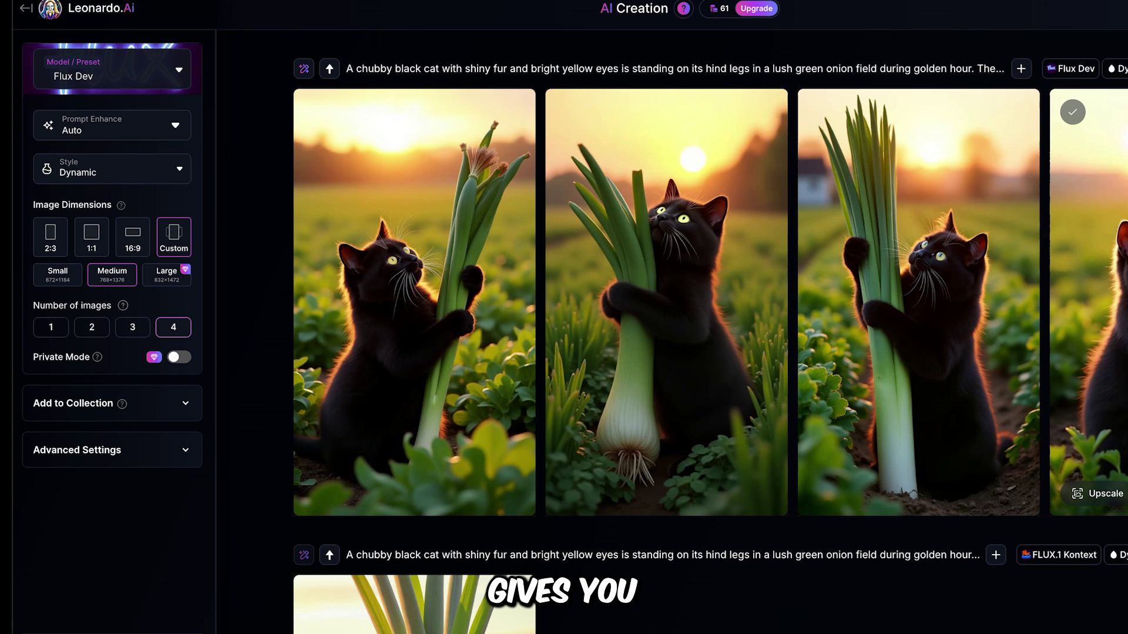
# Step: Download the black-cat onion image and send Shot_02.png to ChatGPT requesting a black-cat version
pyautogui.moveTo(987, 118)
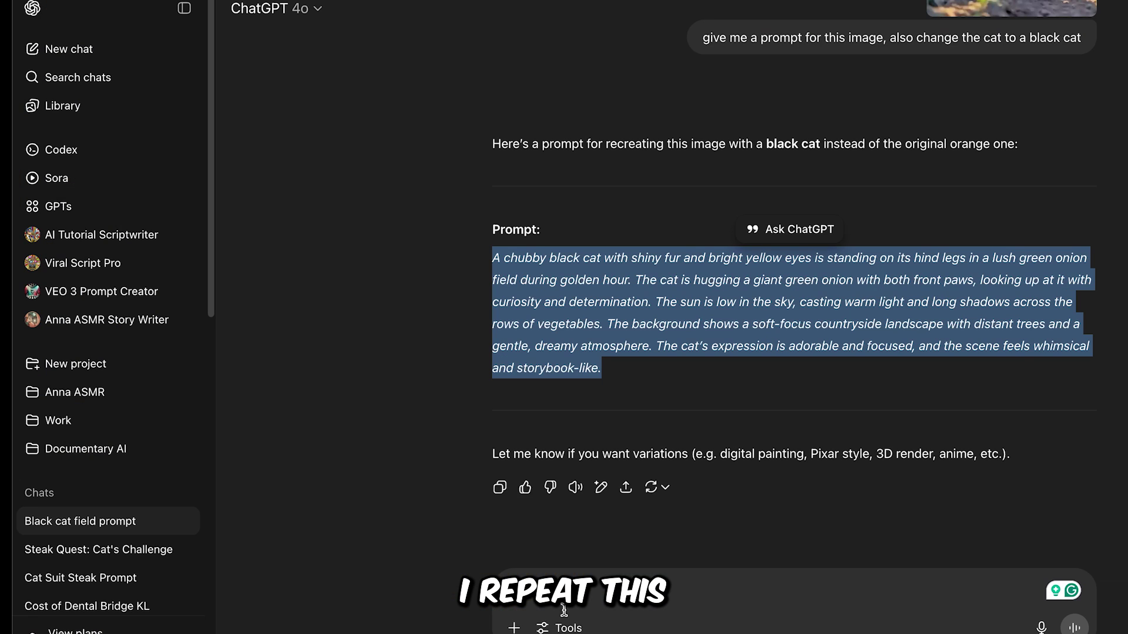
pyautogui.click(514, 628)
pyautogui.click(558, 582)
pyautogui.click(557, 277)
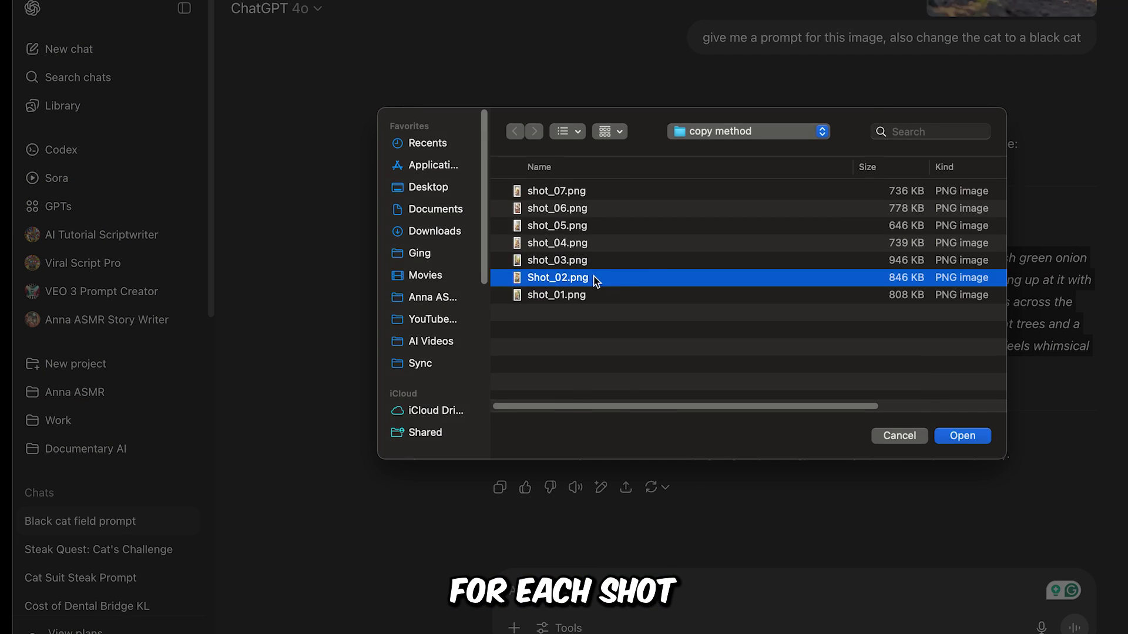
pyautogui.doubleClick(595, 279)
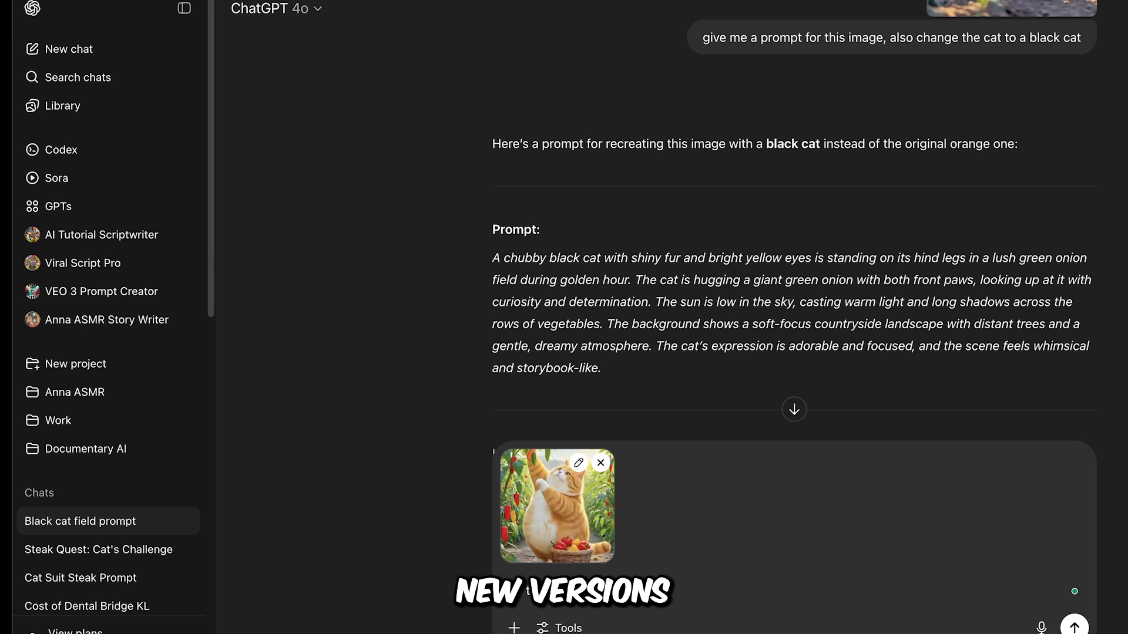
pyautogui.write('t be black')
pyautogui.press('Return')
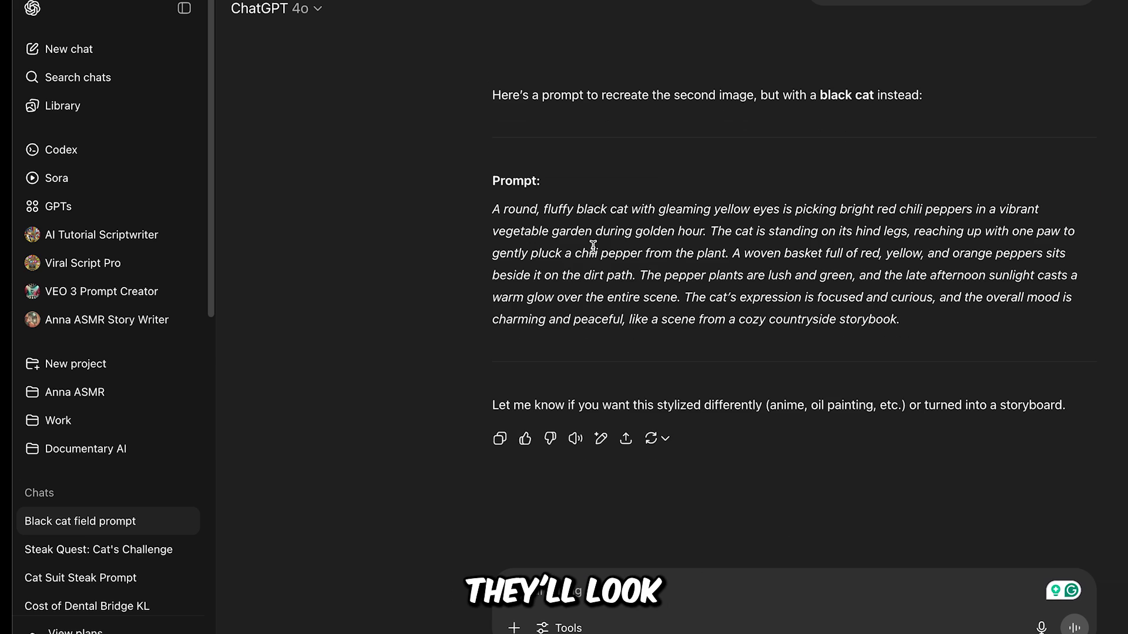
# Step: Paste the black-cat chili pepper prompt into Leonardo and generate the images
pyautogui.moveTo(900, 320); pyautogui.dragTo(491, 208)
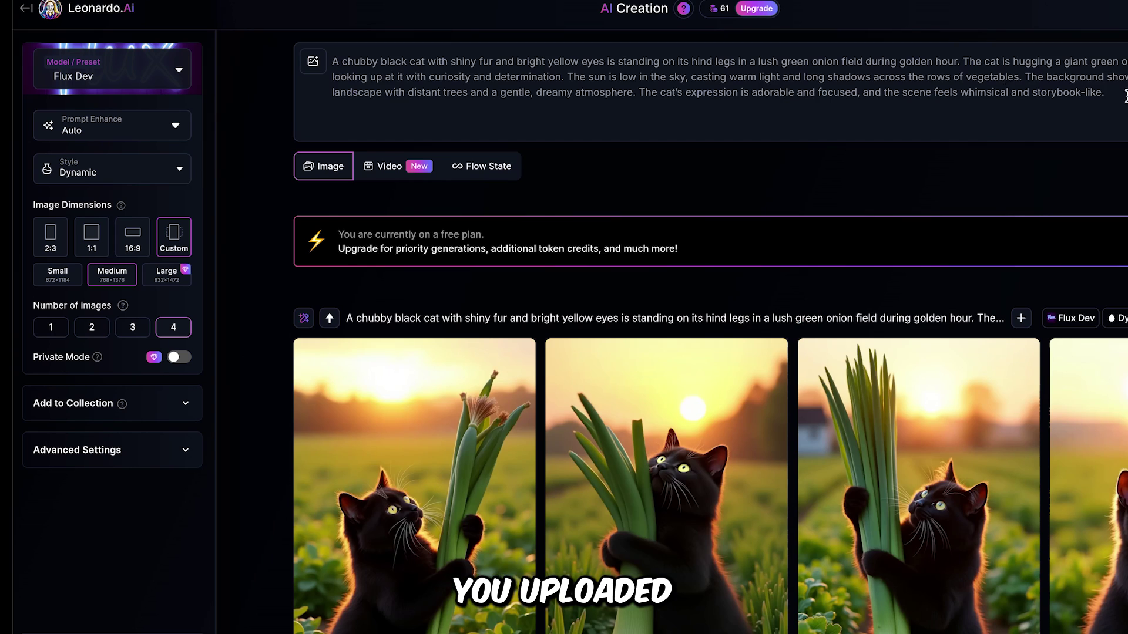
pyautogui.write('A round, fluffy black cat with gleaming yellow eyes is picking bright red chili peppers in a vibrant vegetable garden during golden hour. The cat is standing on its hind legs, reaching up with one paw to gently pluck a chili pepper from the plant. A woven basket full of red, yellow, and orange peppers sits beside it on the dirt path. The pepper plants are lush and green, and the late afternoon sunlight casts a warm glow over the entire scene. The cat’s expression is focused and curious, and the overall mood is charming and peaceful, like a scene from a cozy countryside storybook.')
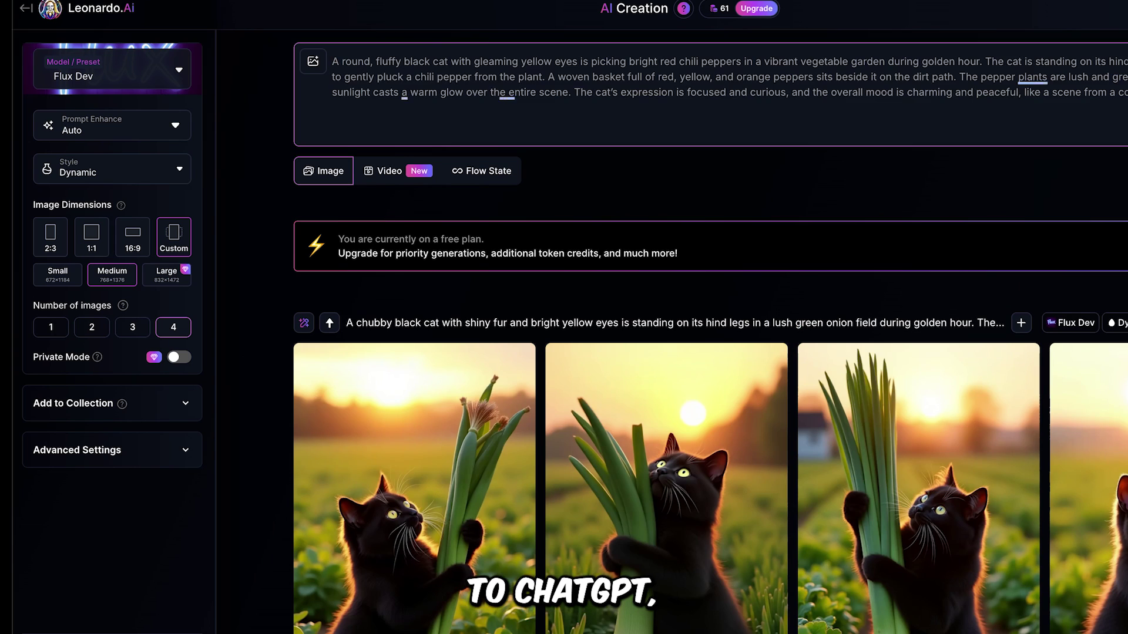
pyautogui.press('Return')
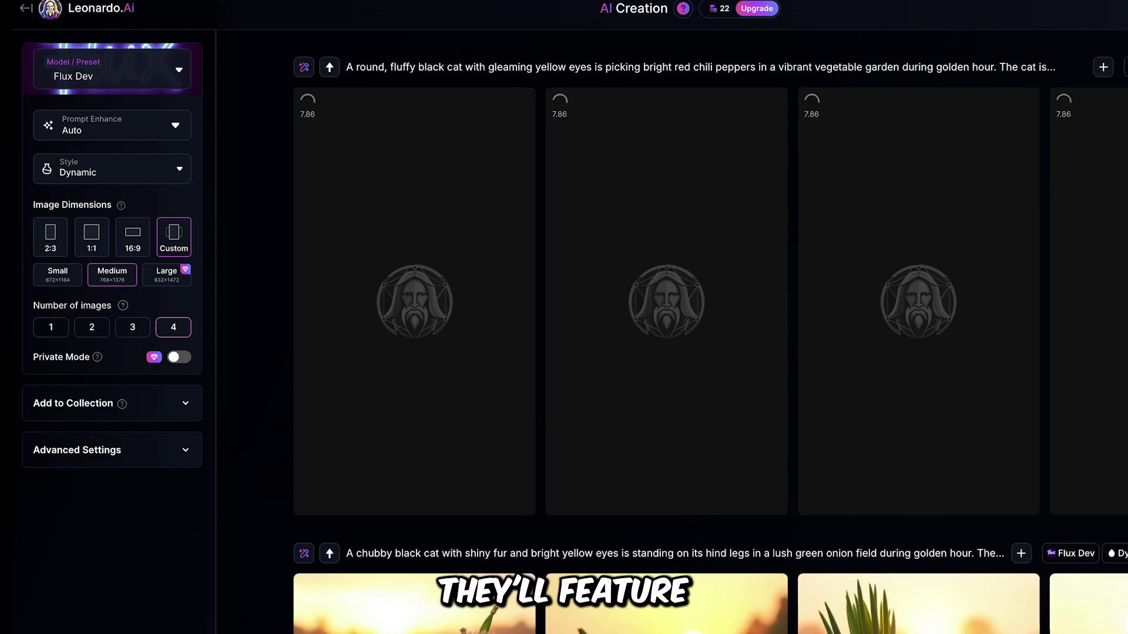
pyautogui.scroll(-8, 887, 175)
pyautogui.scroll(8, 793, 186)
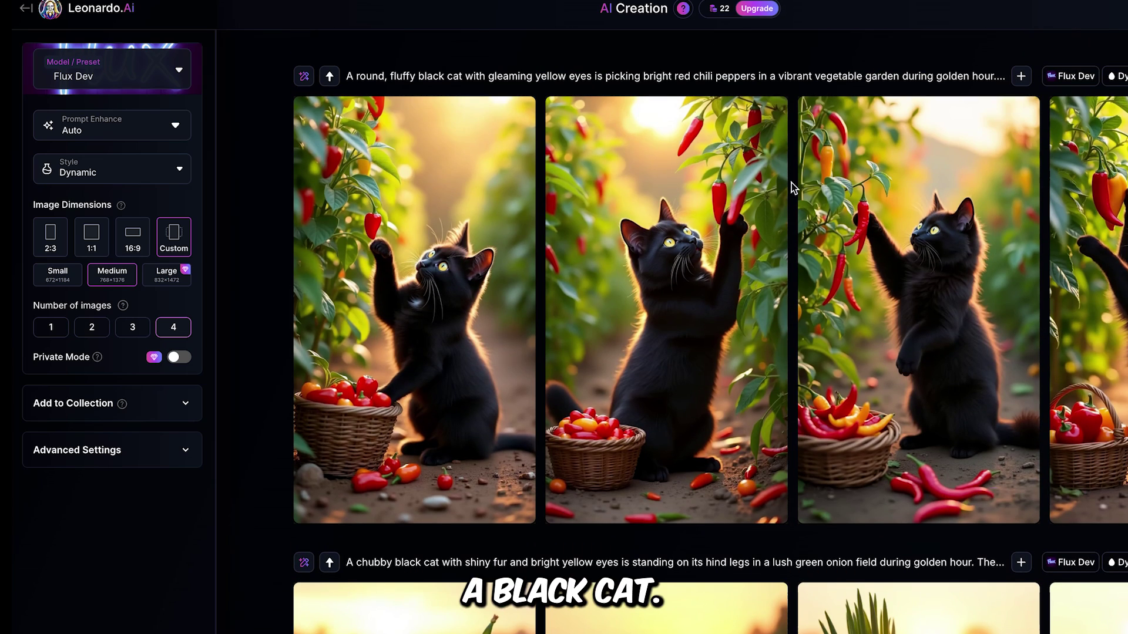